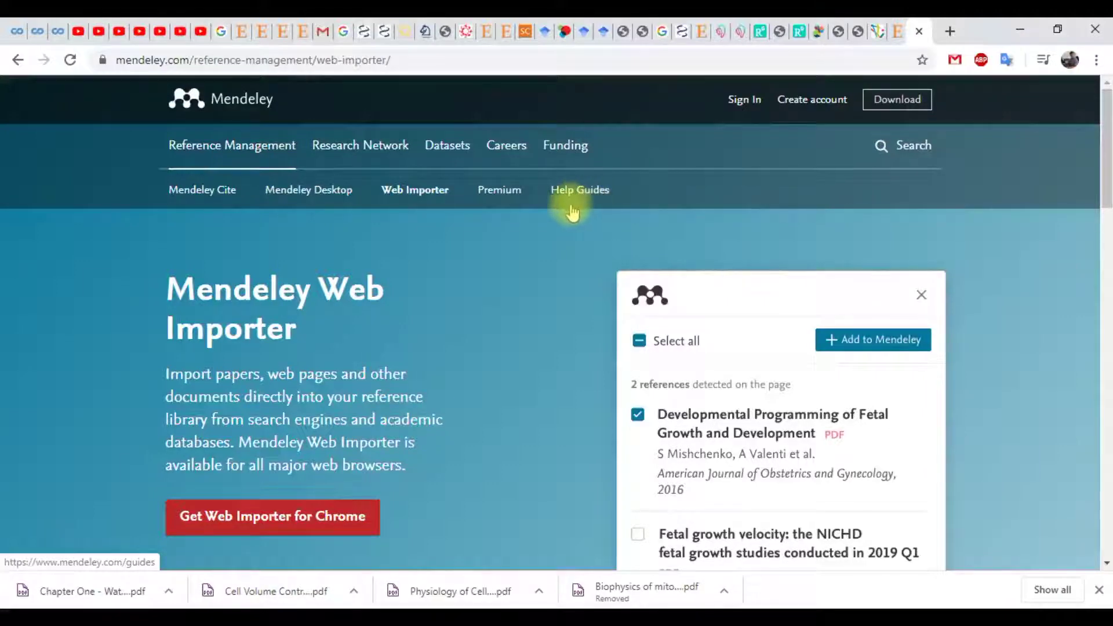
Step: Install the Mendeley Web Importer extension for Chrome from the Mendeley website through the Chrome Web Store
{"action": "scroll", "coordinate": [572, 212], "scroll_direction": "down", "scroll_amount": 1}
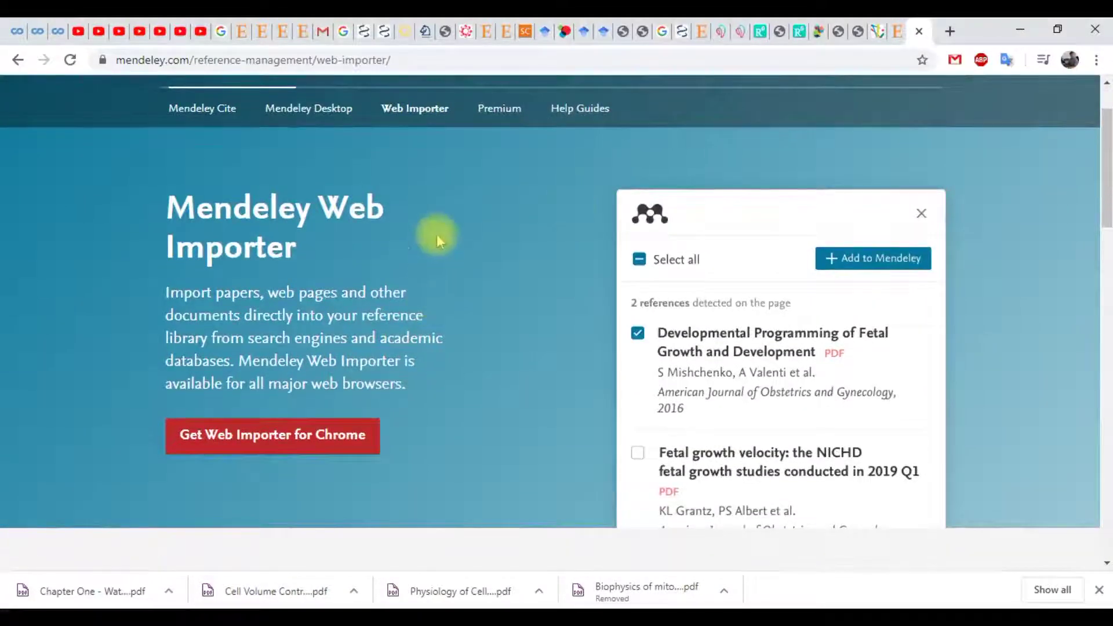
{"action": "left_click", "coordinate": [307, 441]}
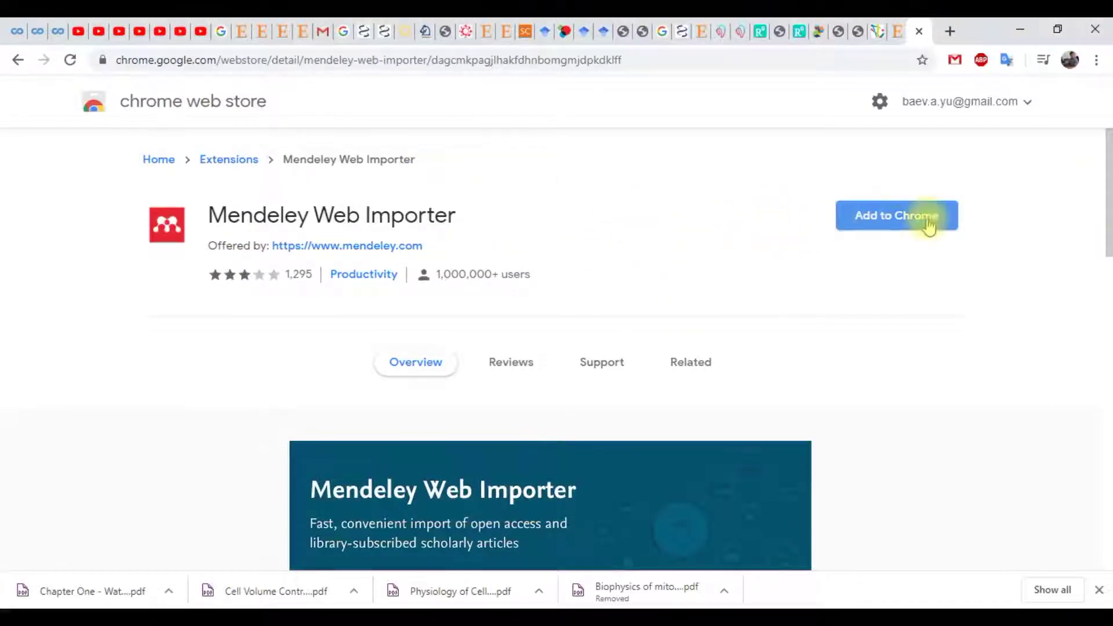
{"action": "left_click", "coordinate": [882, 223]}
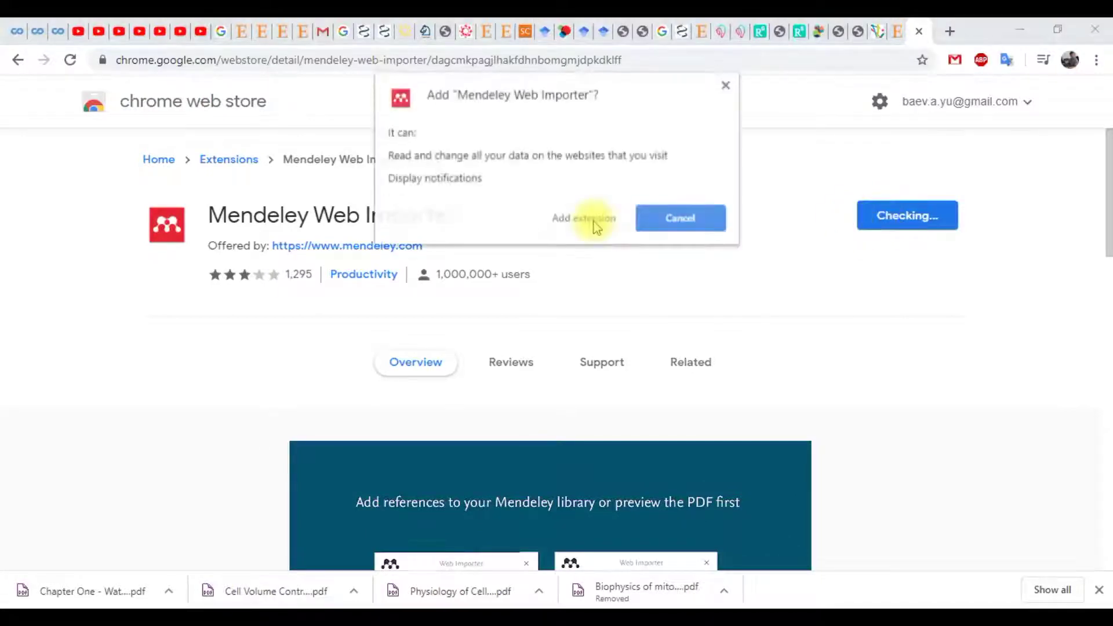
{"action": "key", "text": "Escape"}
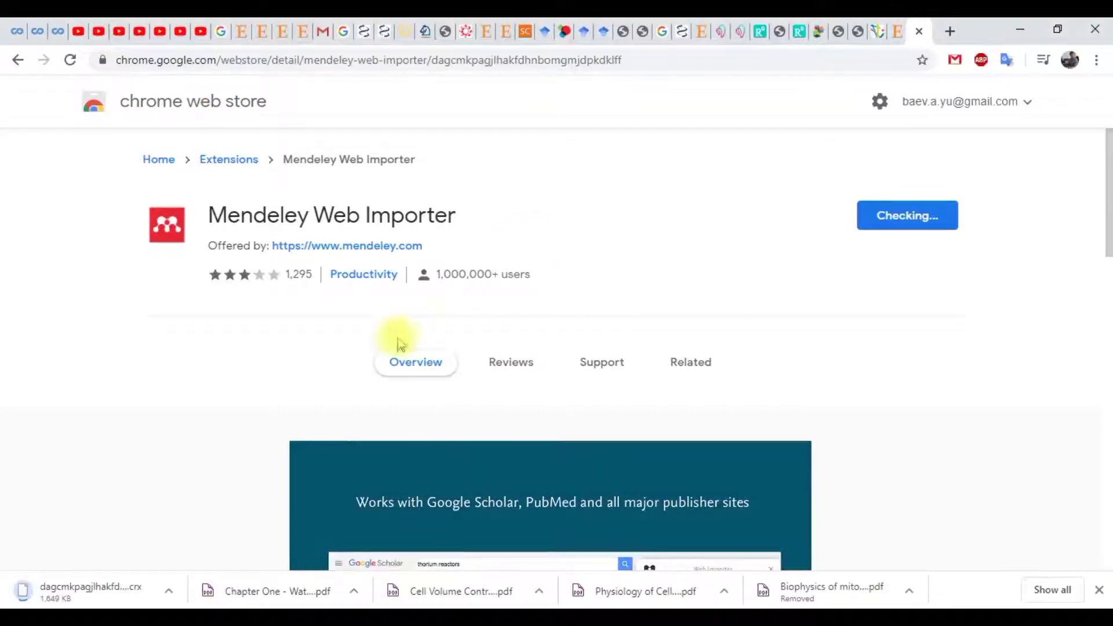
{"action": "left_click", "coordinate": [200, 586]}
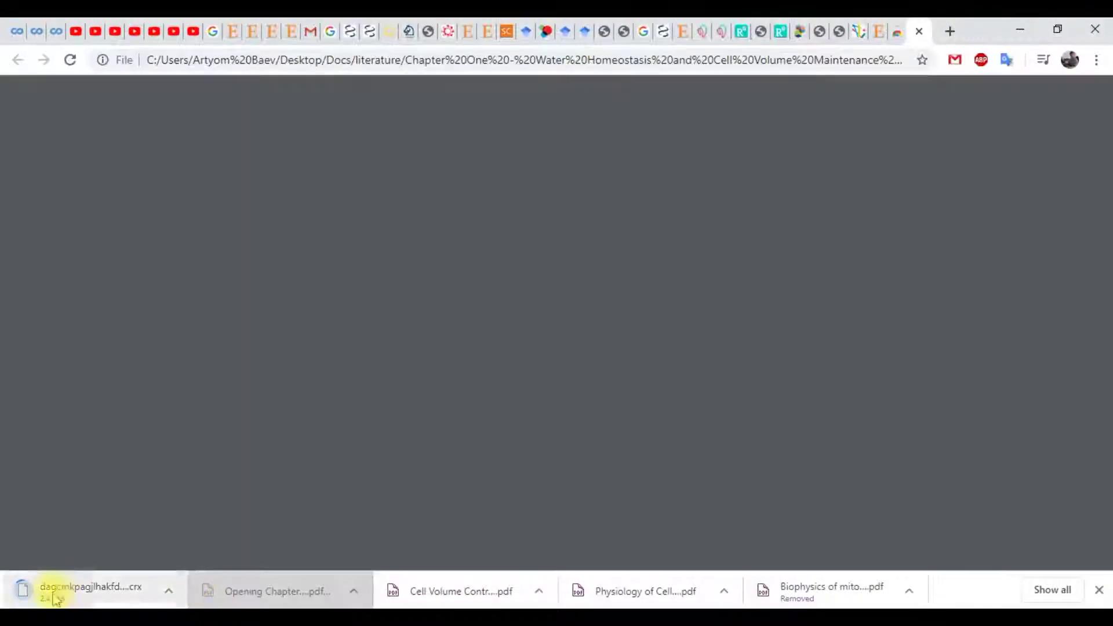
{"action": "left_click", "coordinate": [919, 32]}
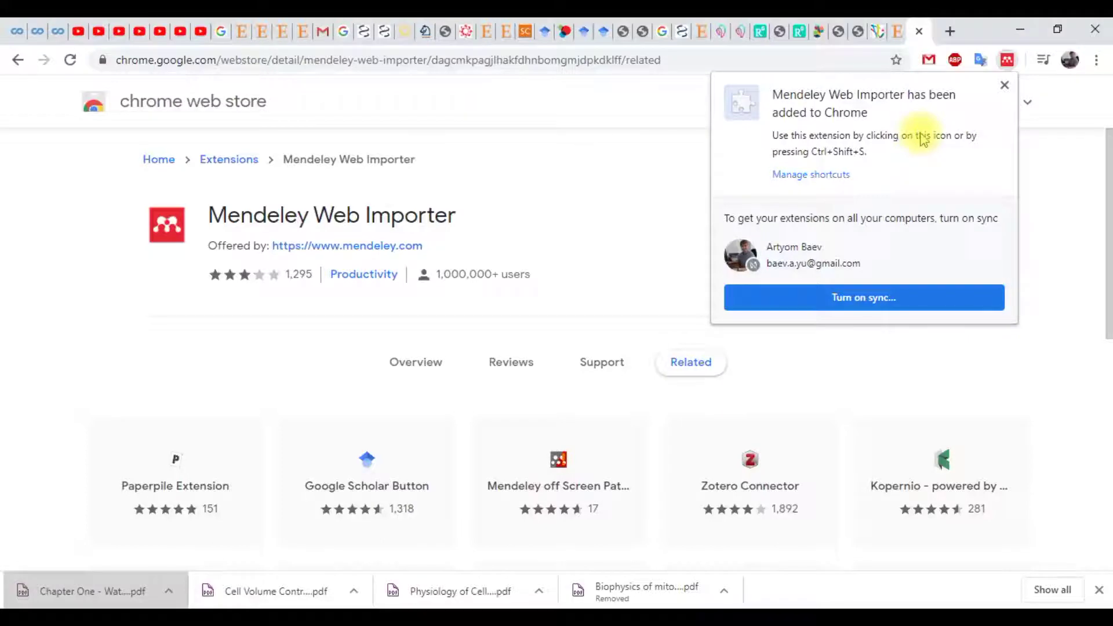
Step: Turn on browser sync from the notice for the newly added extension and accept the sync request
{"action": "left_click", "coordinate": [870, 302]}
{"action": "left_click", "coordinate": [1020, 60]}
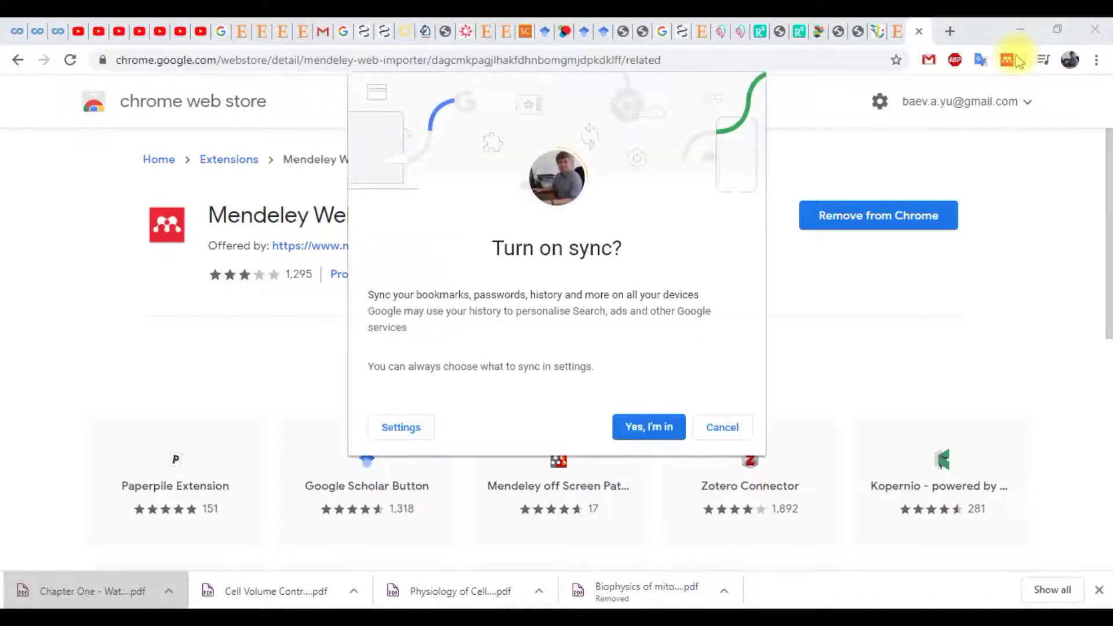
{"action": "left_click", "coordinate": [647, 428]}
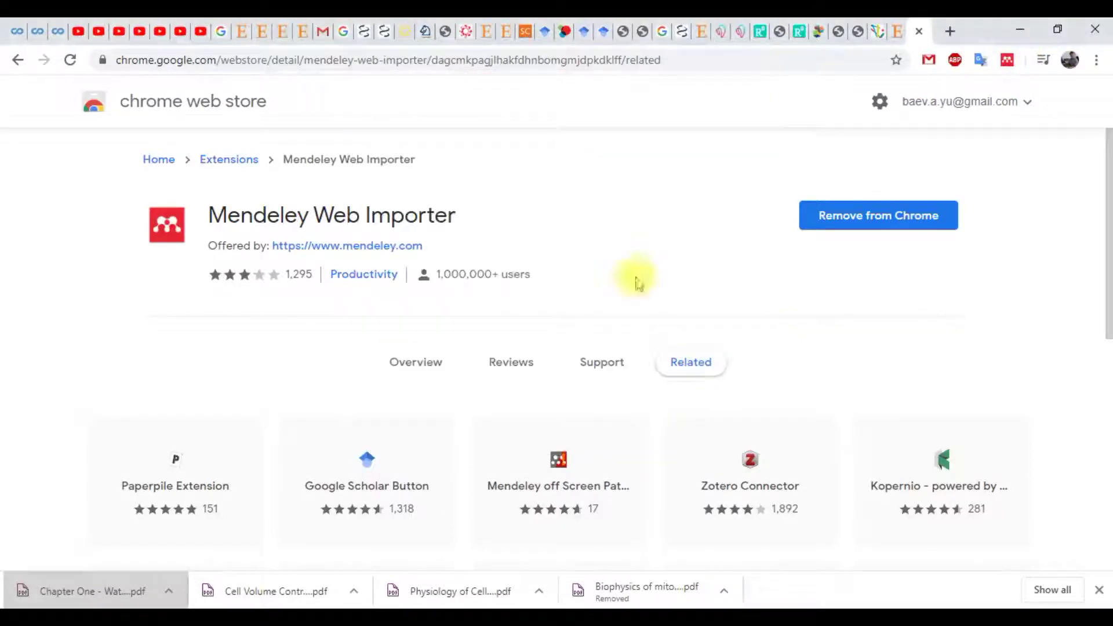
{"action": "left_click", "coordinate": [1008, 61]}
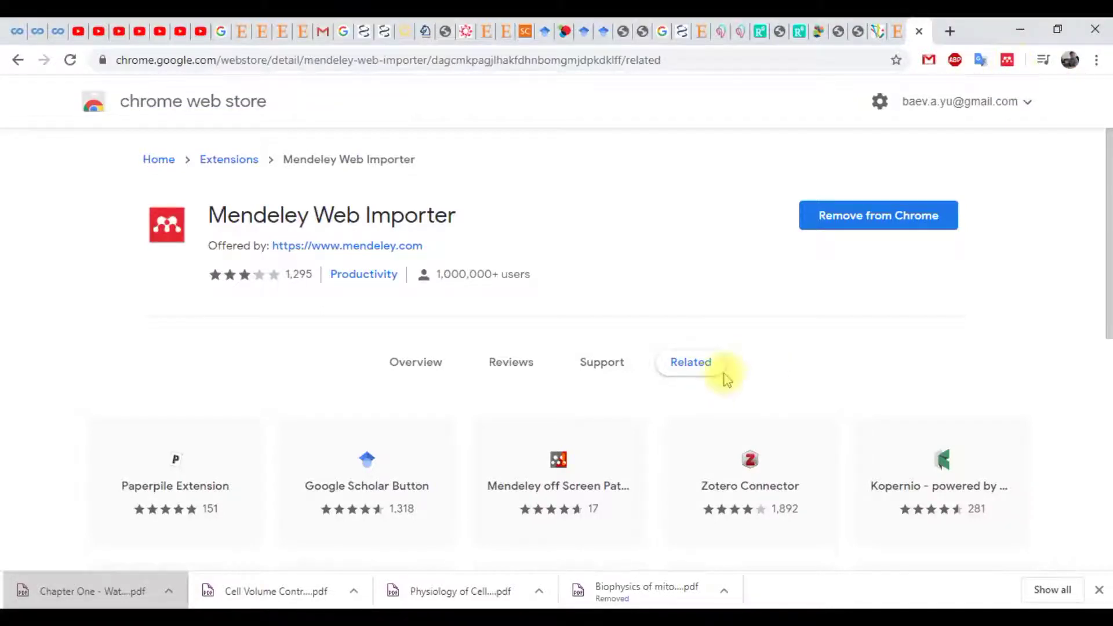
Step: Switch to Mendeley Desktop and create a folder named ЮБиофизика in My Library
{"action": "key", "text": "alt+Tab"}
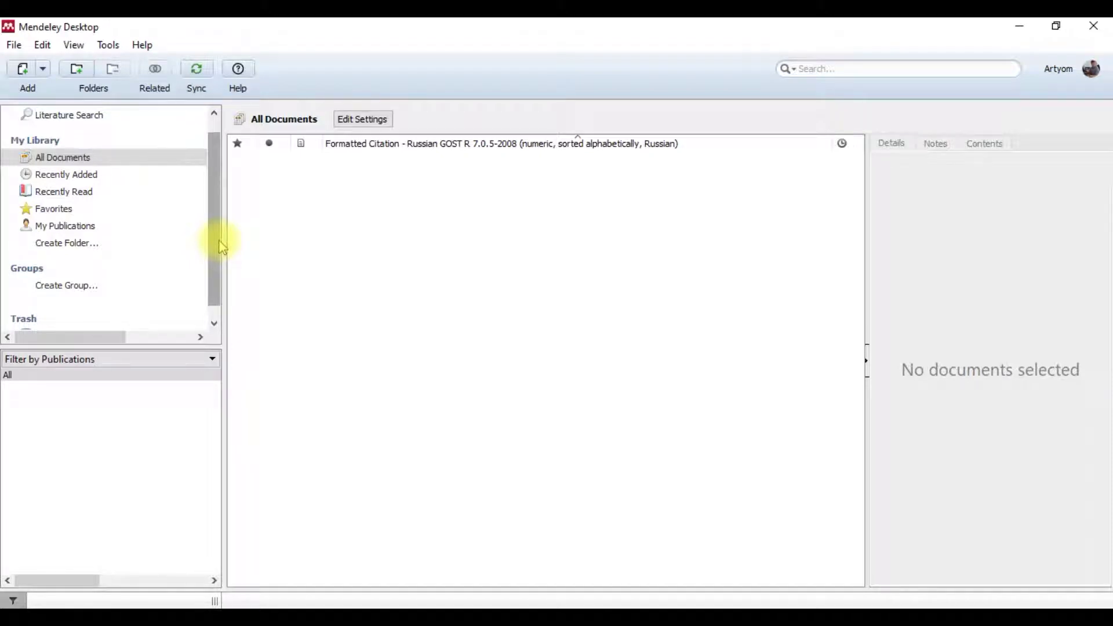
{"action": "left_click", "coordinate": [52, 244]}
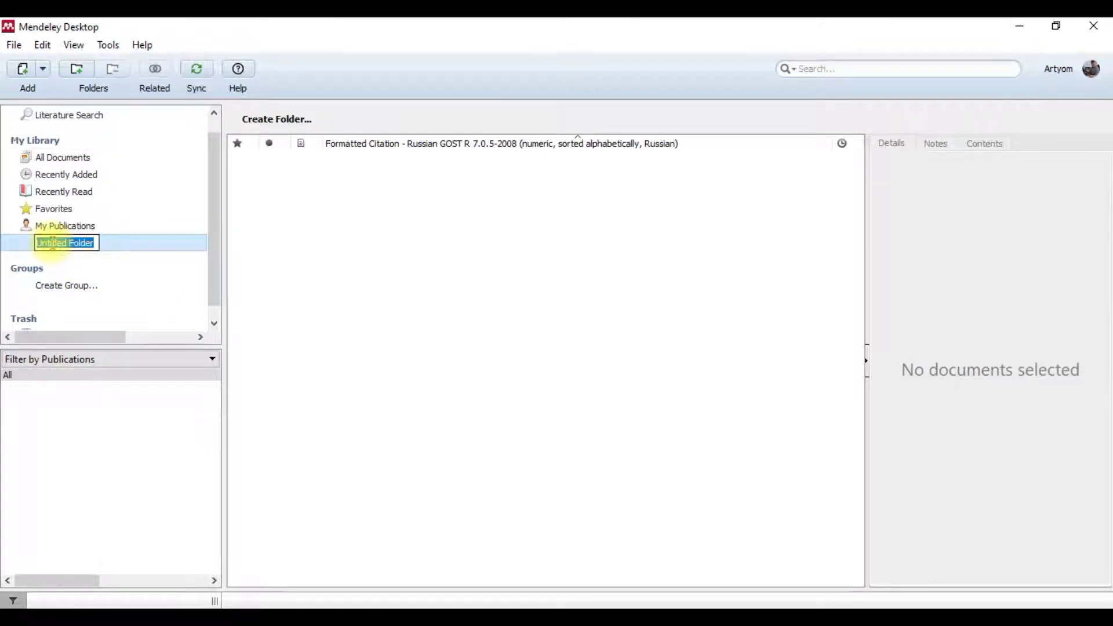
{"action": "type", "text": "<b>b"}
{"action": "key", "text": "BackSpace"}
{"action": "key", "text": "BackSpace"}
{"action": "key", "text": "BackSpace"}
{"action": "key", "text": "BackSpace"}
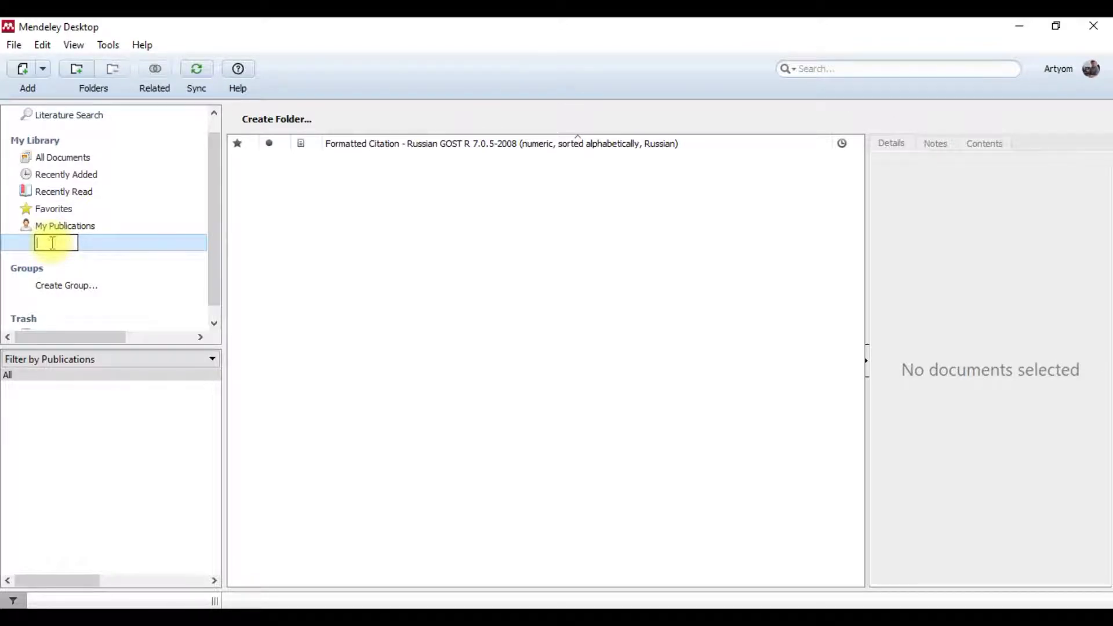
{"action": "type", "text": "ЮБиофизика"}
{"action": "key", "text": "Return"}
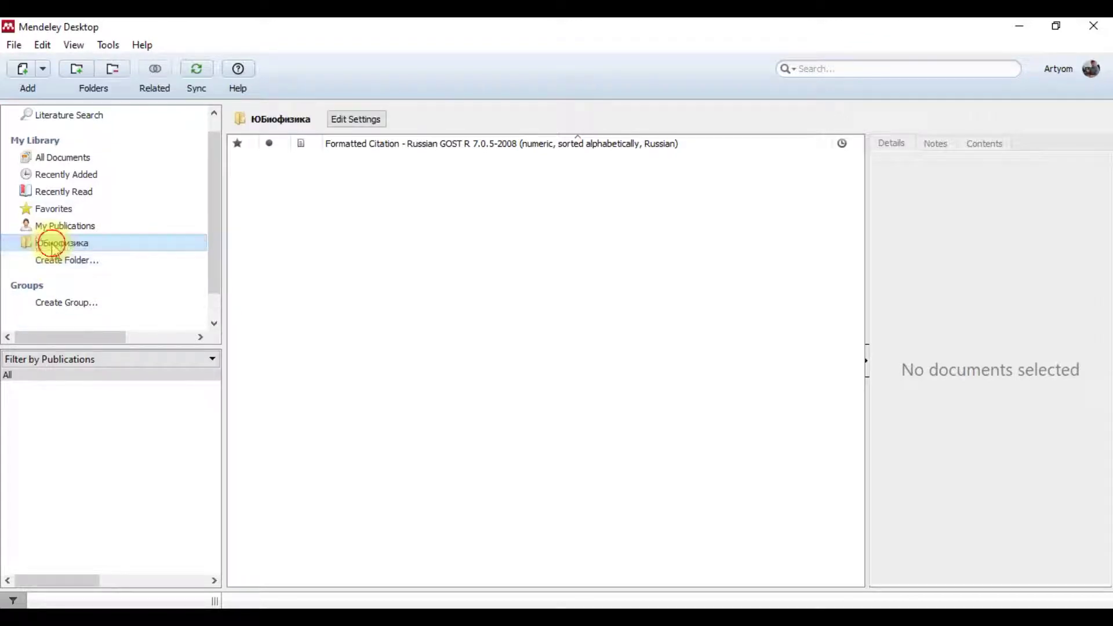
Step: Rename the ЮБиофизика folder to Биофизика
{"action": "right_click", "coordinate": [54, 245]}
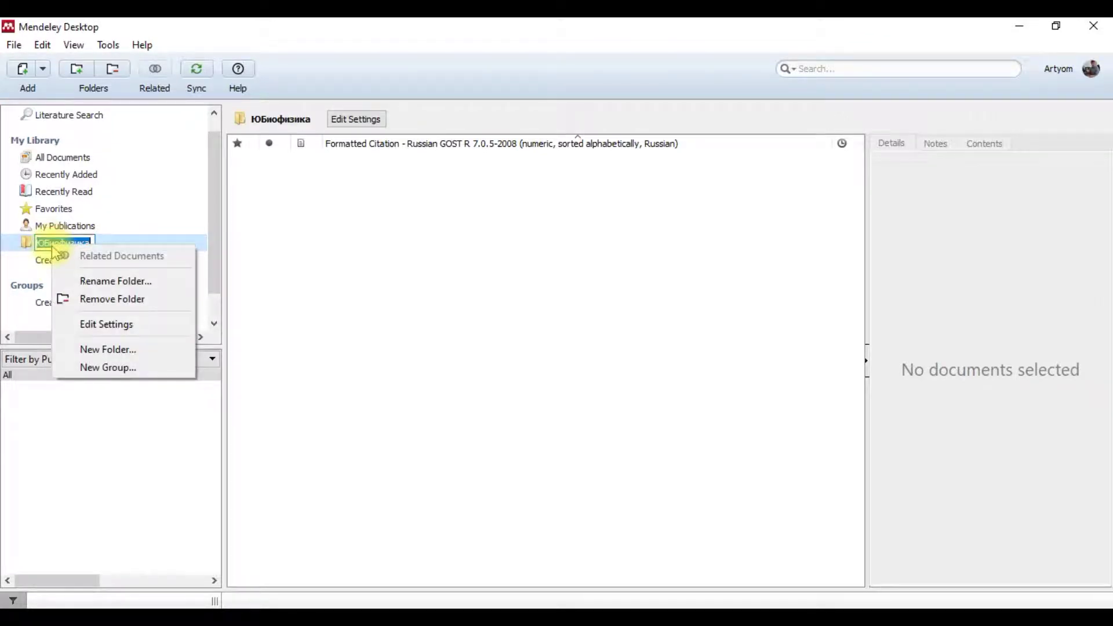
{"action": "left_click", "coordinate": [81, 282]}
{"action": "left_click", "coordinate": [45, 247]}
{"action": "key", "text": "BackSpace"}
{"action": "key", "text": "Return"}
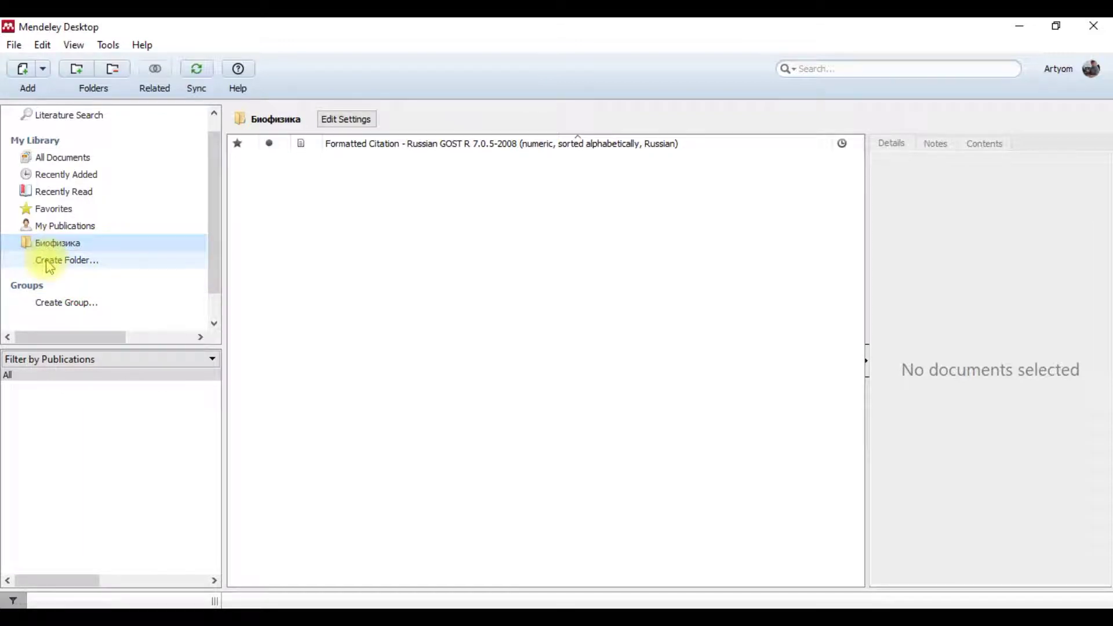
Step: Create another folder in My Library named Молекулярная Биология
{"action": "left_click", "coordinate": [49, 262]}
{"action": "type", "text": "М"}
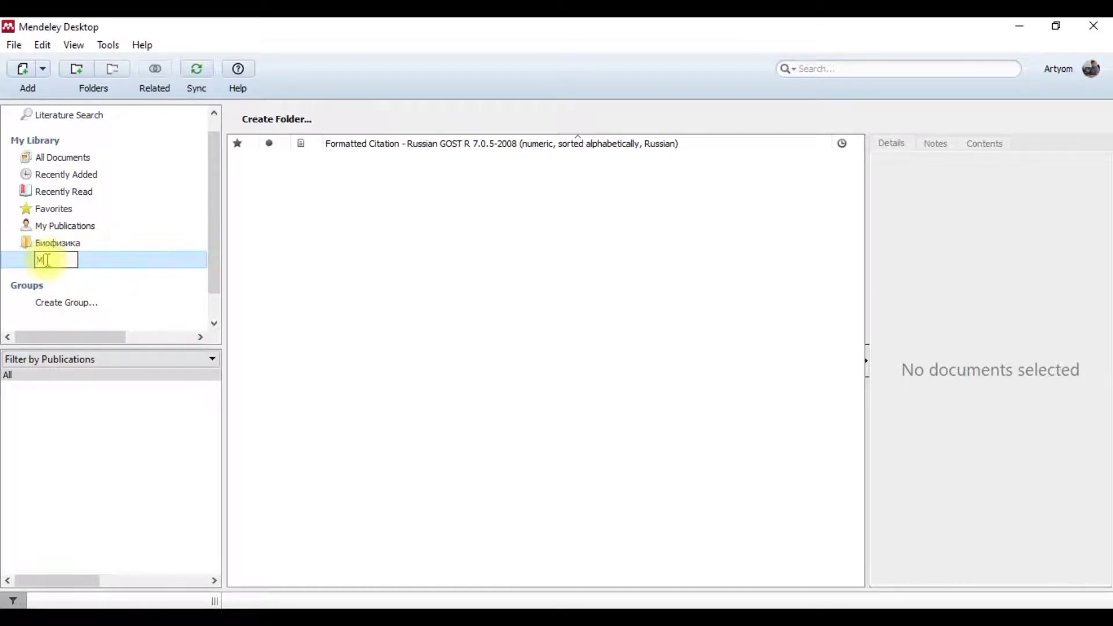
{"action": "type", "text": "олекулярная "}
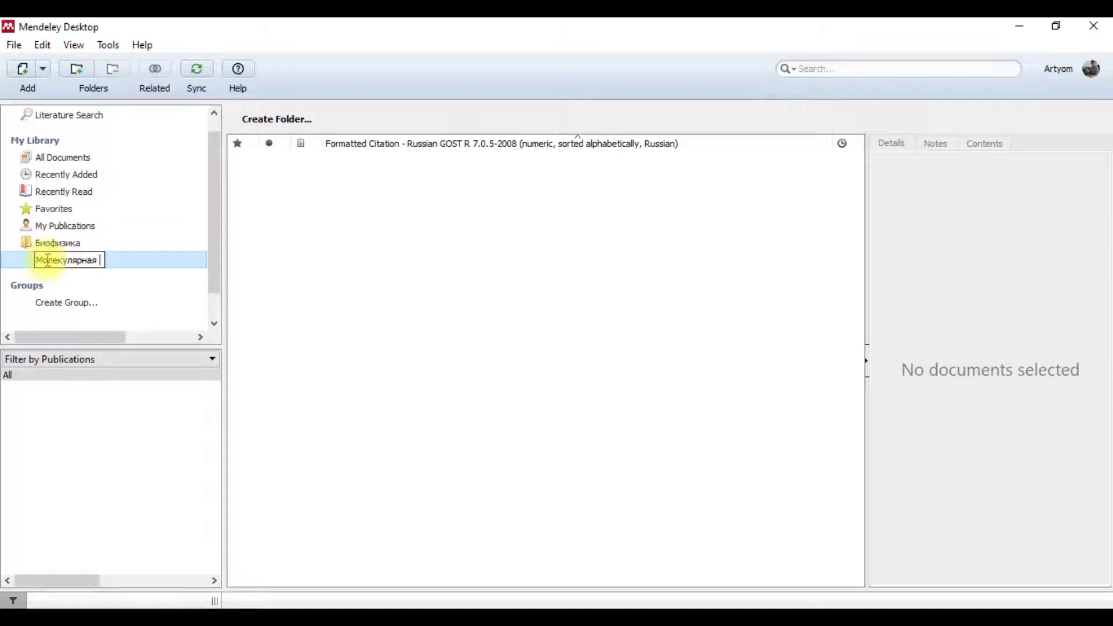
{"action": "type", "text": "Биология"}
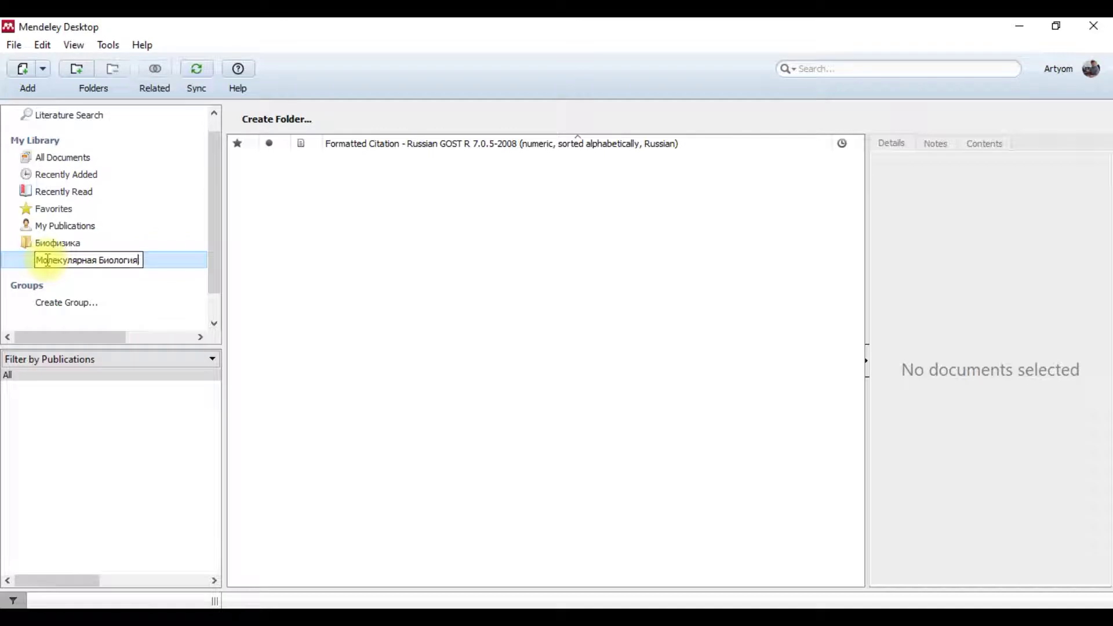
{"action": "key", "text": "Return"}
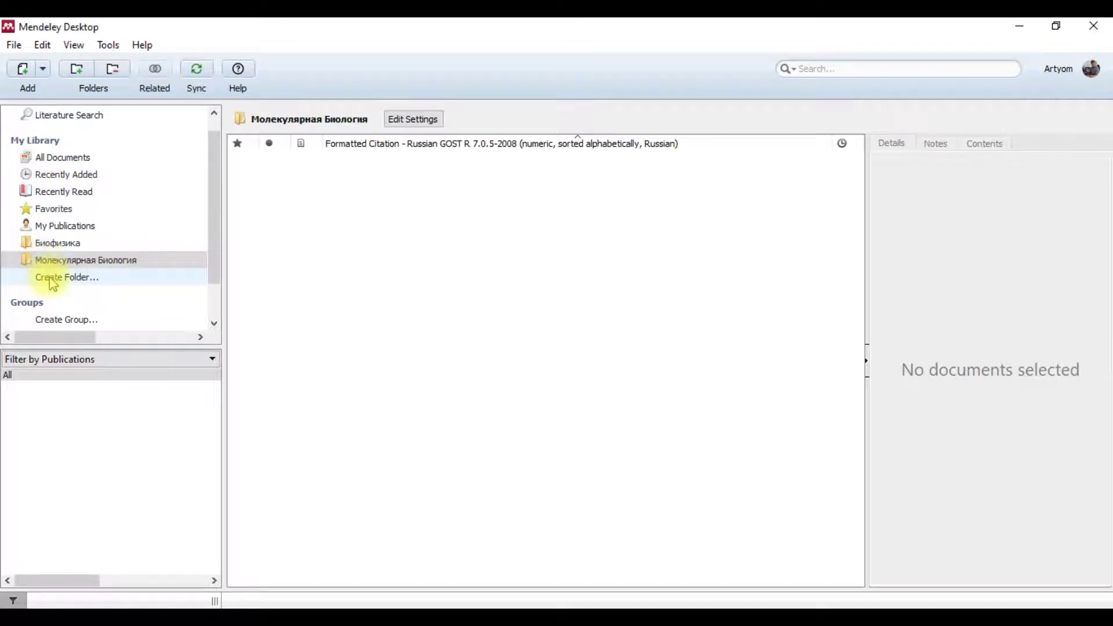
Step: Create a folder in My Library named with the library owner's surname and initials
{"action": "left_click", "coordinate": [51, 279]}
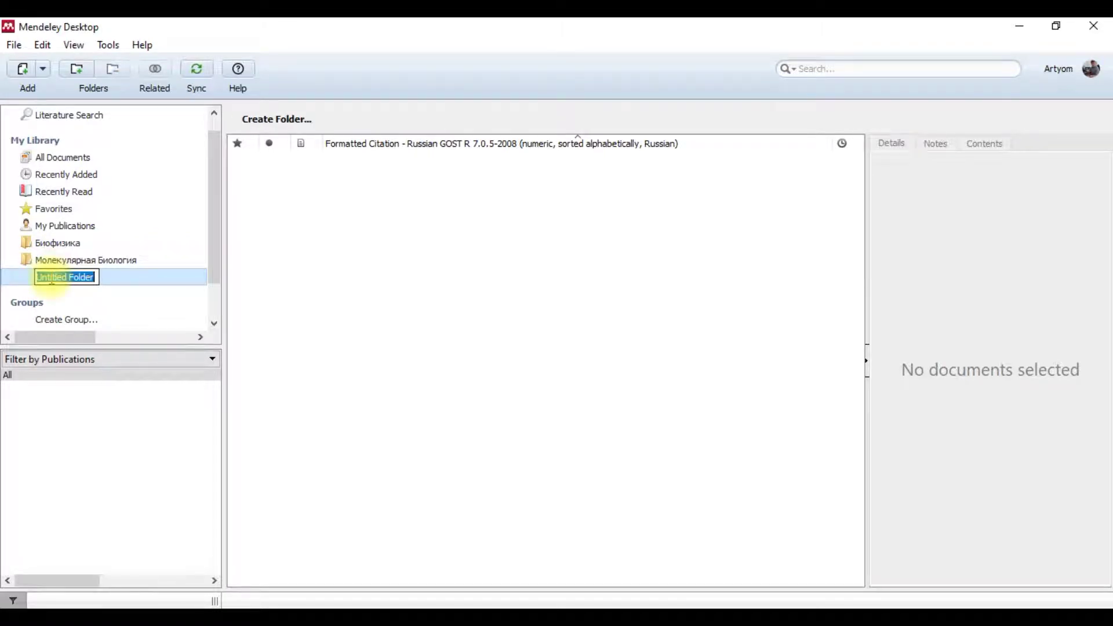
{"action": "type", "text": "Баев"}
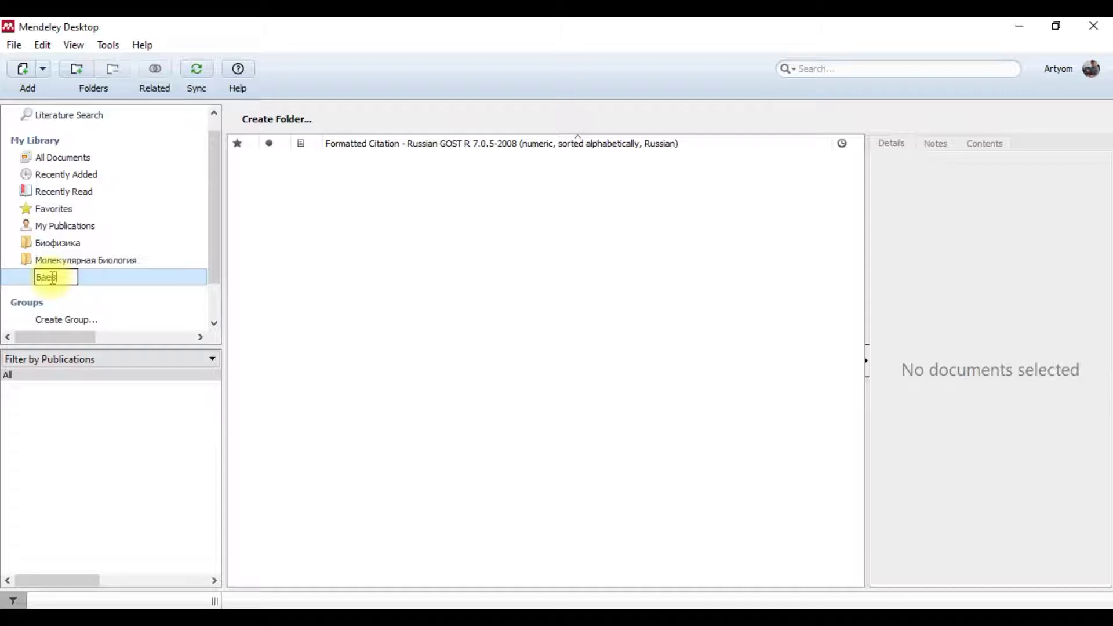
{"action": "type", "text": " А.Ю."}
{"action": "key", "text": "Return"}
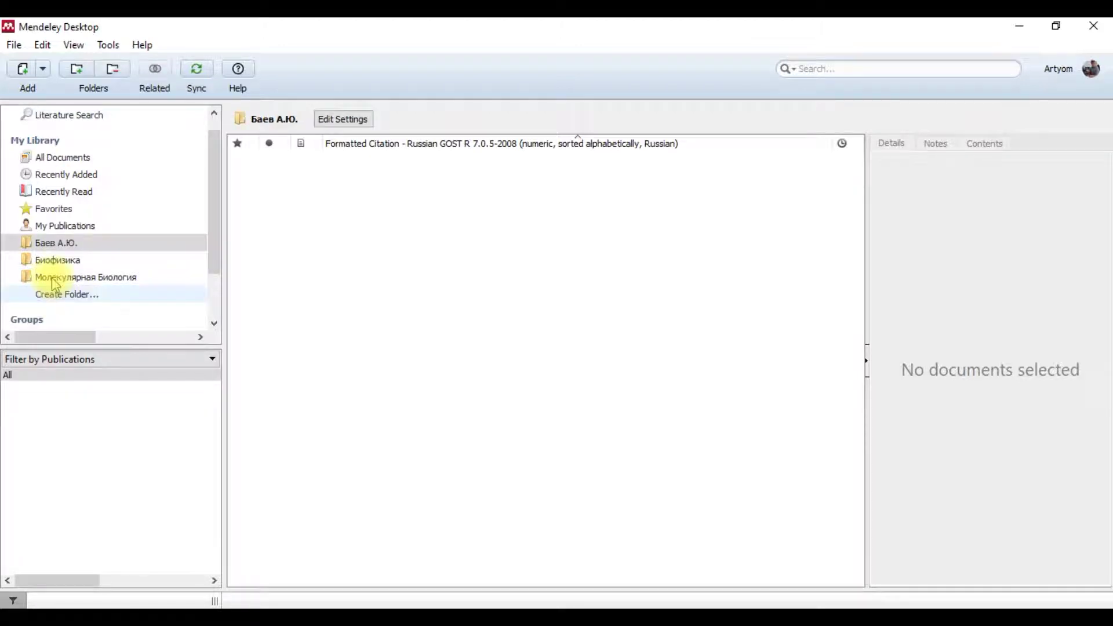
Step: Create one more folder in My Library named with another scientist's surname and initials
{"action": "left_click", "coordinate": [51, 294]}
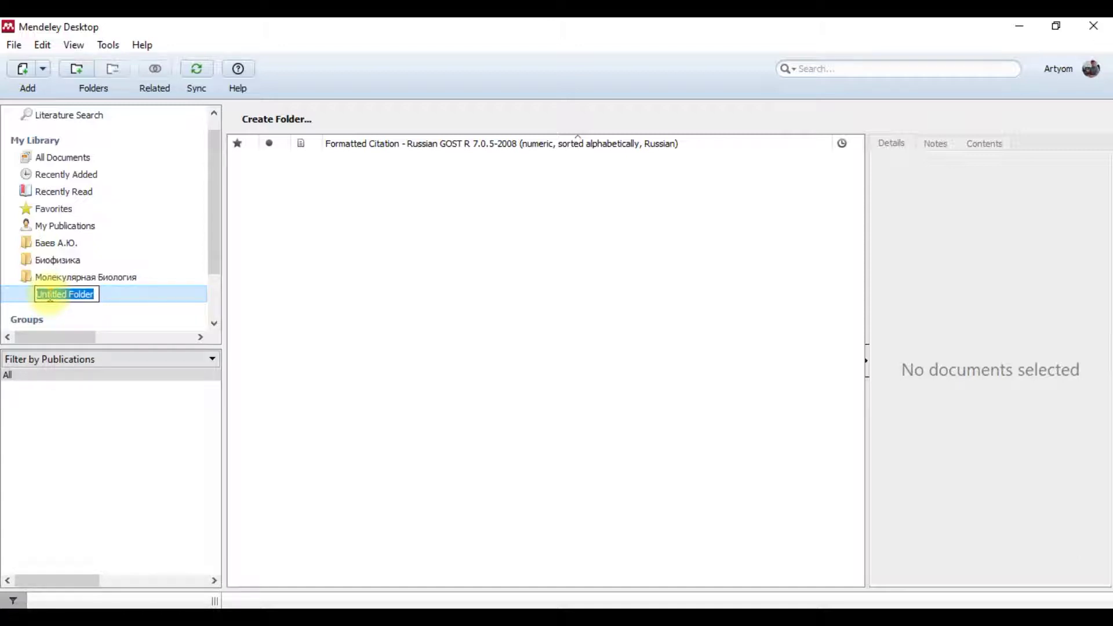
{"action": "type", "text": "Скулачев В."}
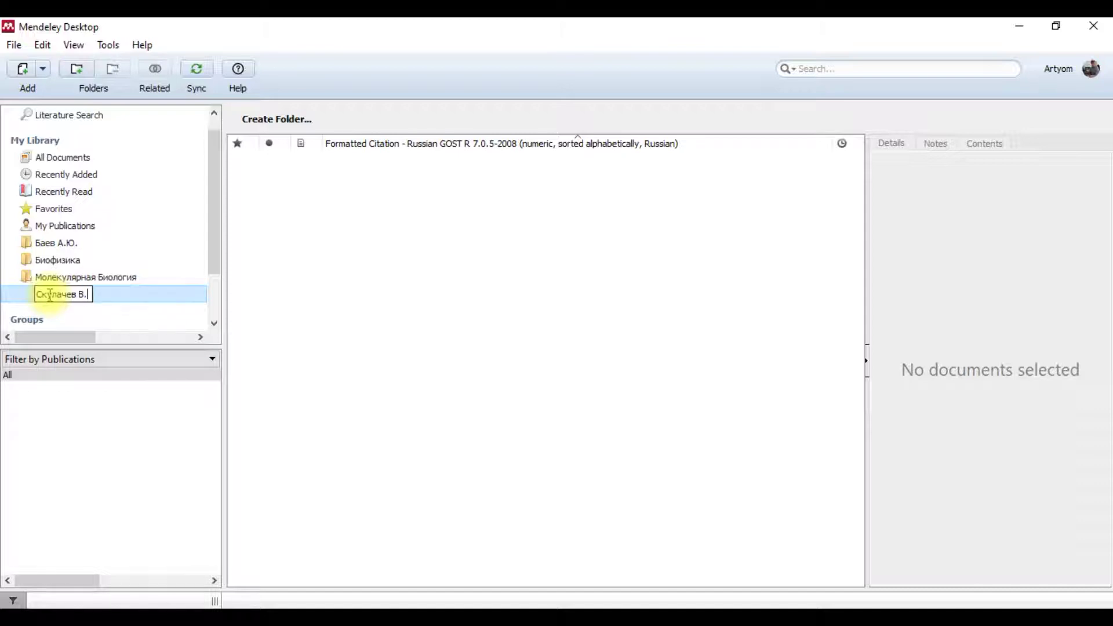
{"action": "type", "text": "П."}
{"action": "key", "text": "Return"}
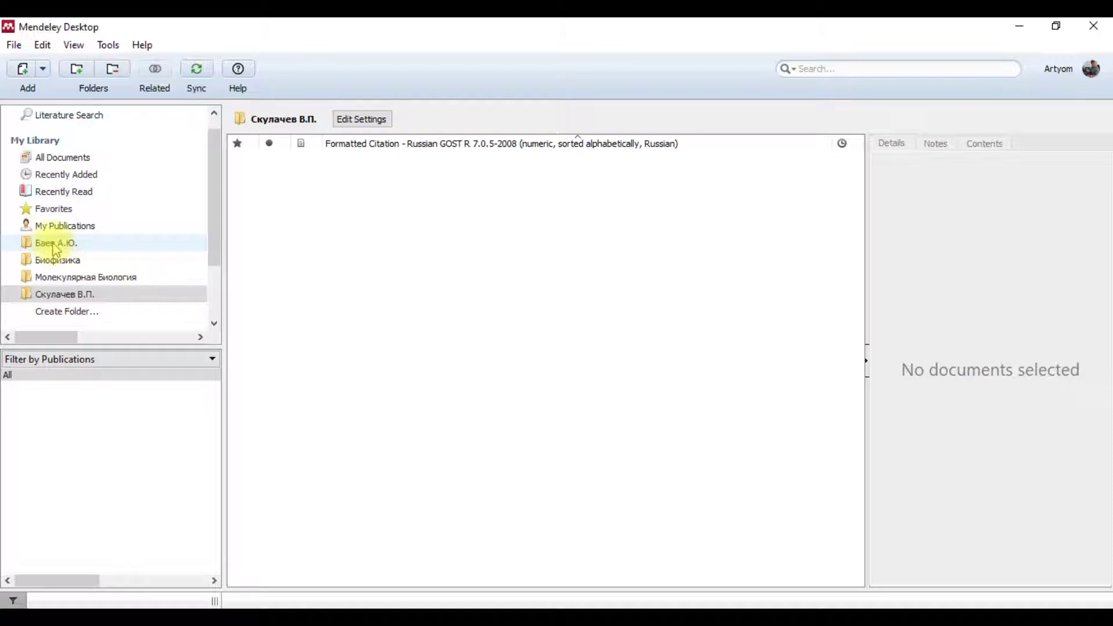
{"action": "left_click", "coordinate": [58, 316]}
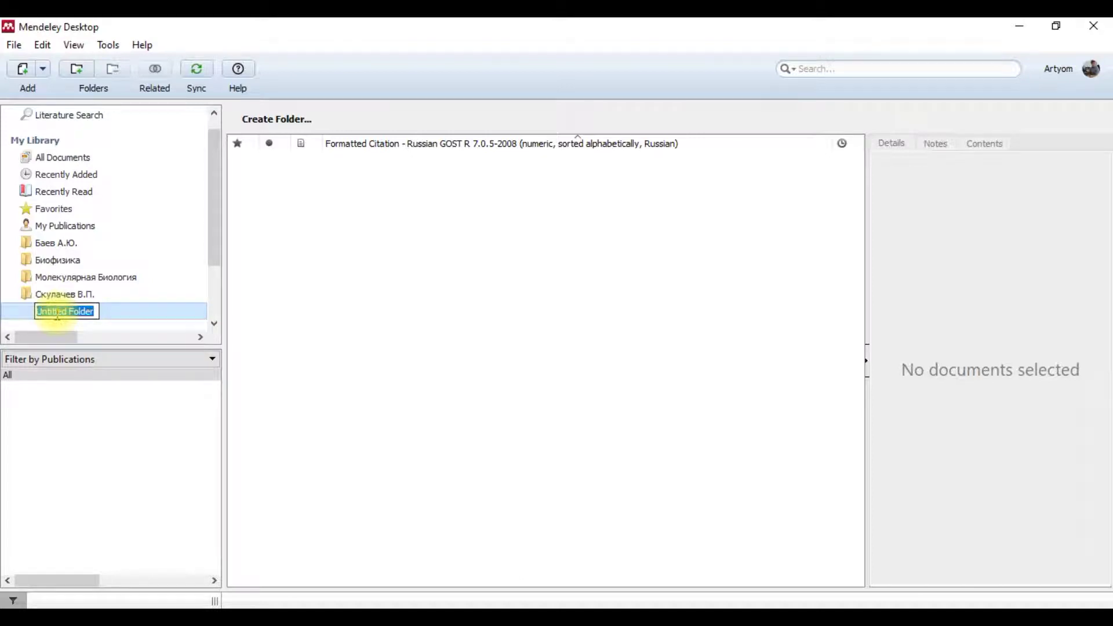
{"action": "left_click", "coordinate": [299, 278]}
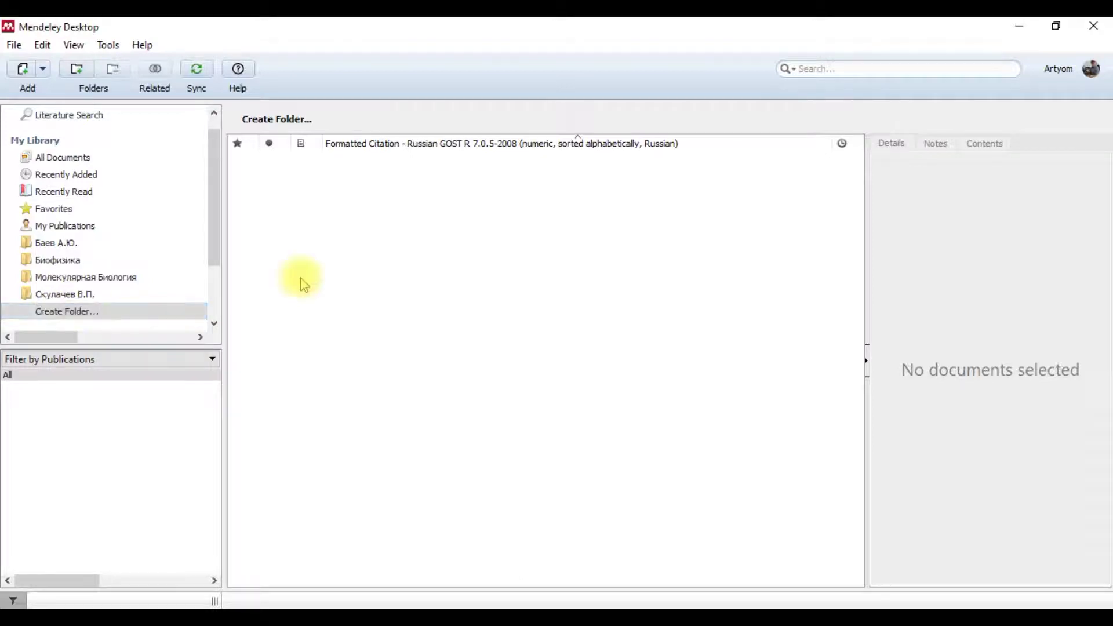
{"action": "left_click", "coordinate": [51, 244]}
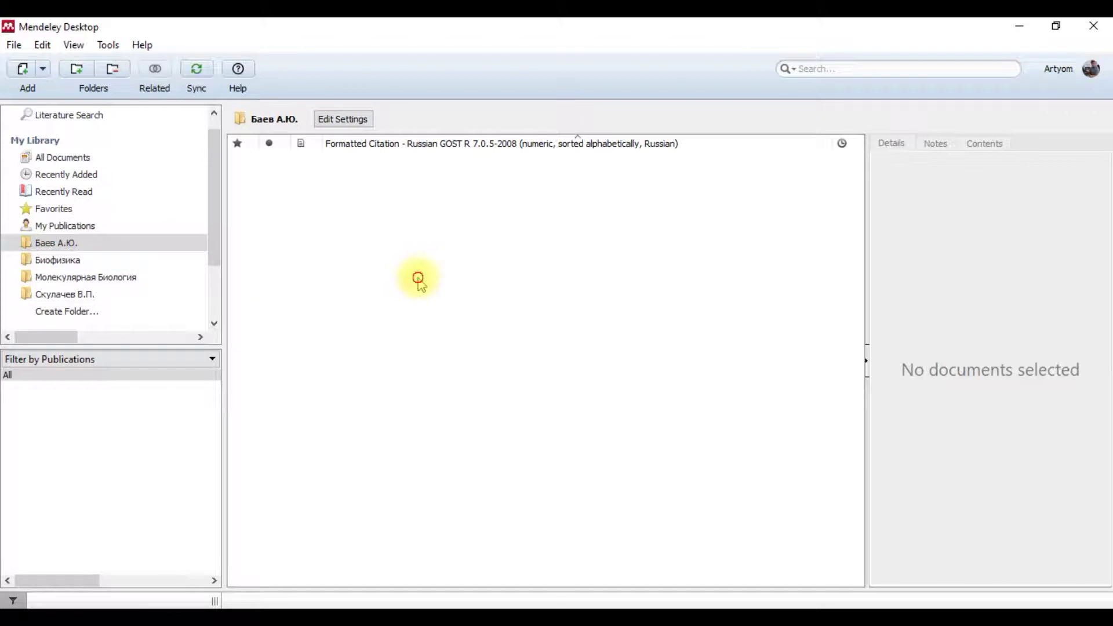
{"action": "left_click", "coordinate": [398, 226]}
Step: Start adding files to the Биофизика folder and browse to the Literature folder on Local Disk (D:)
{"action": "left_click", "coordinate": [45, 259]}
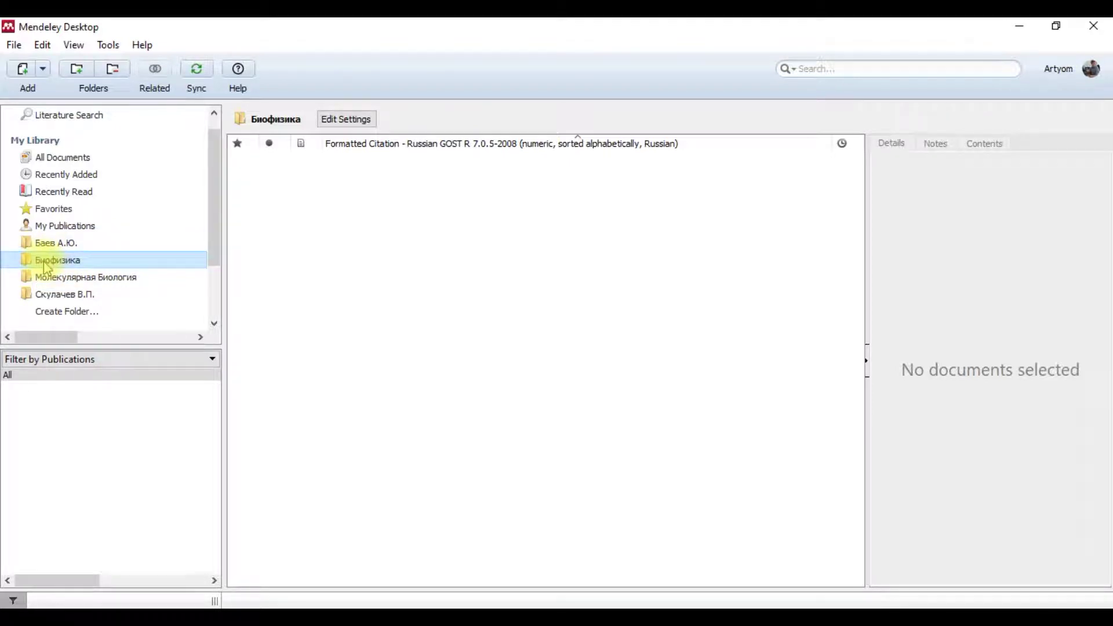
{"action": "left_click", "coordinate": [14, 47]}
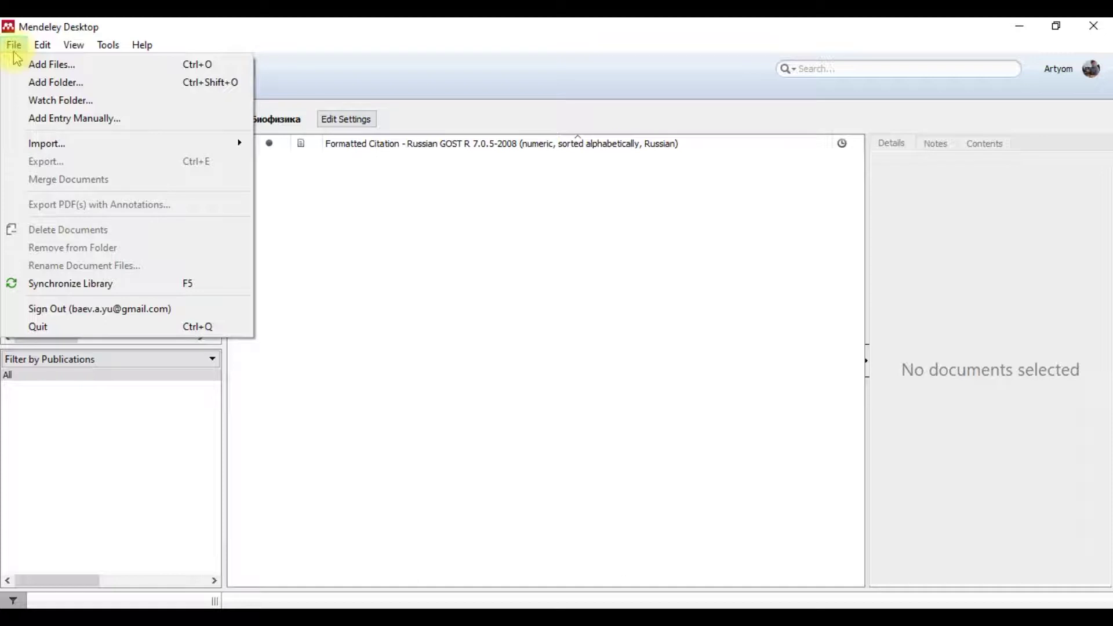
{"action": "left_click", "coordinate": [38, 69]}
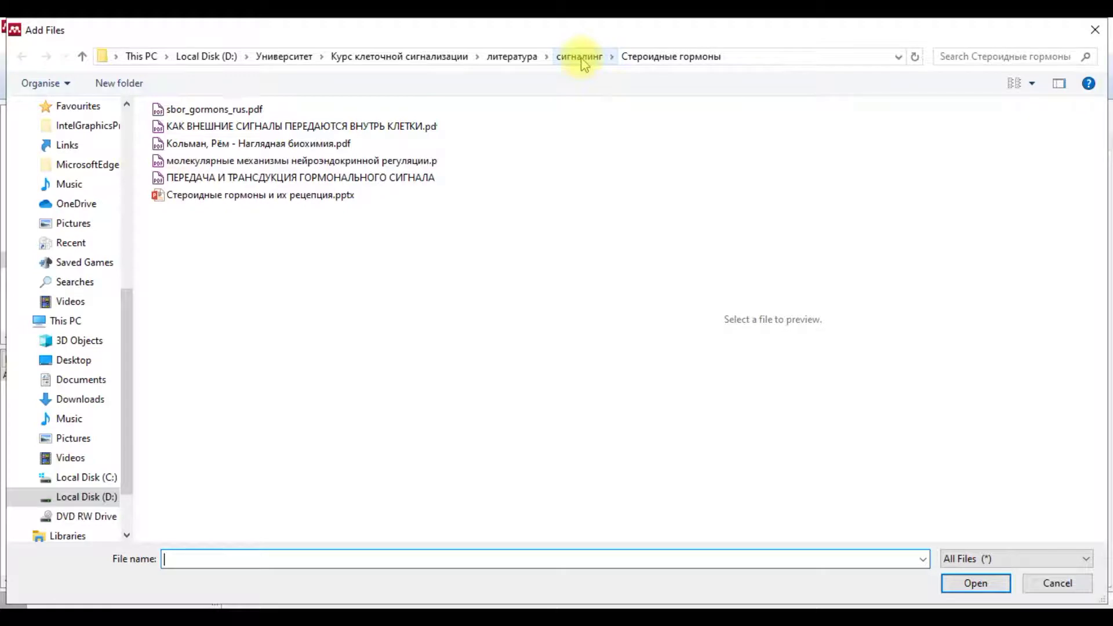
{"action": "left_click", "coordinate": [204, 55]}
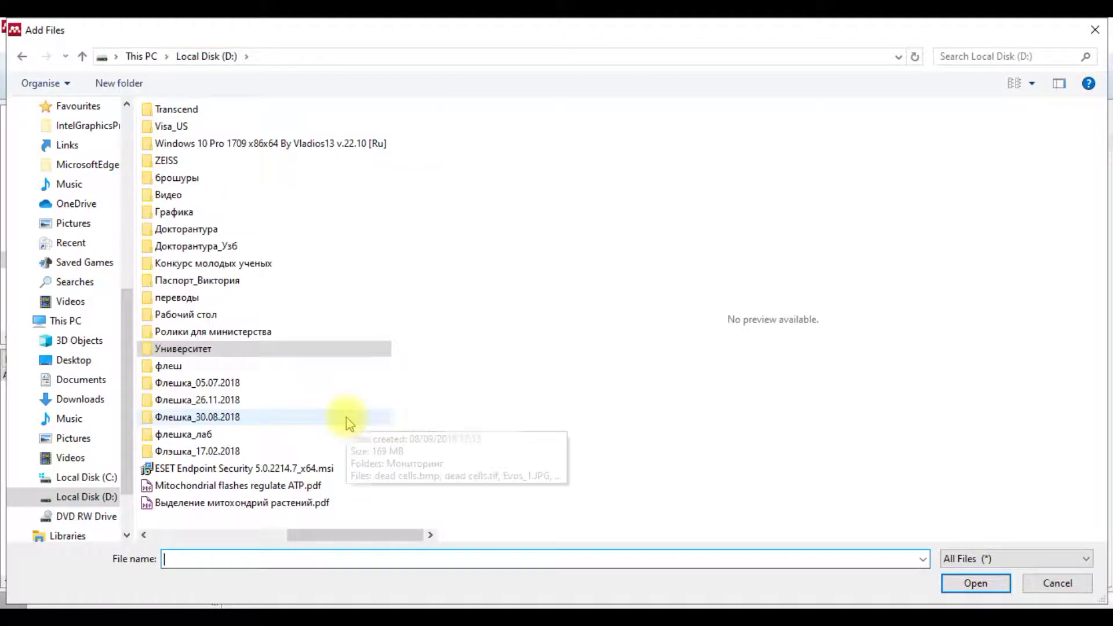
{"action": "scroll", "coordinate": [348, 278], "scroll_direction": "up", "scroll_amount": 3}
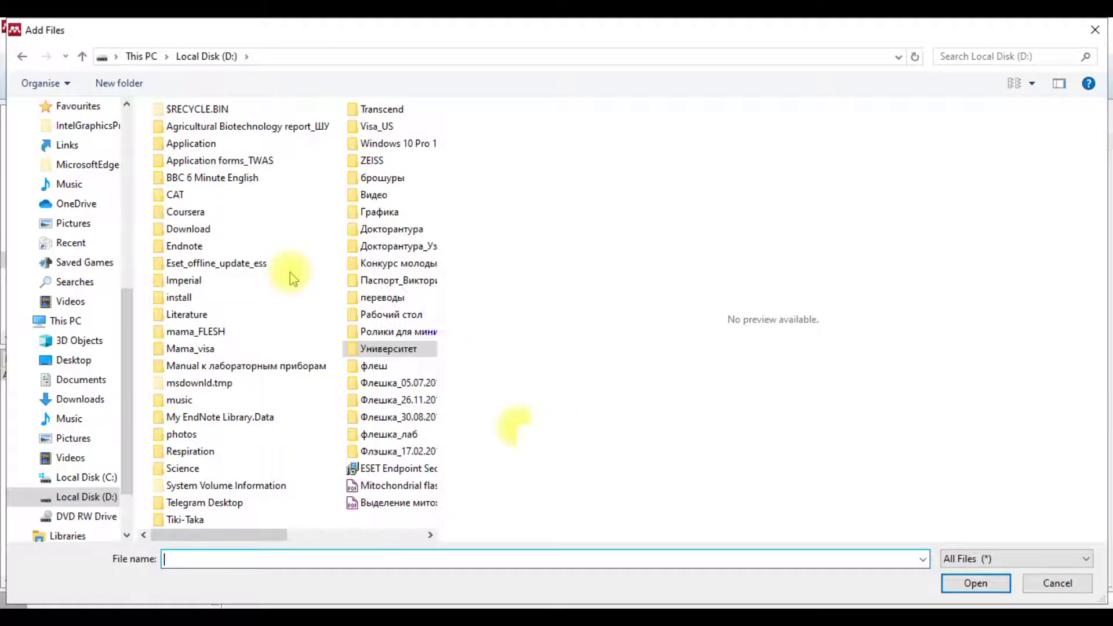
{"action": "double_click", "coordinate": [174, 316]}
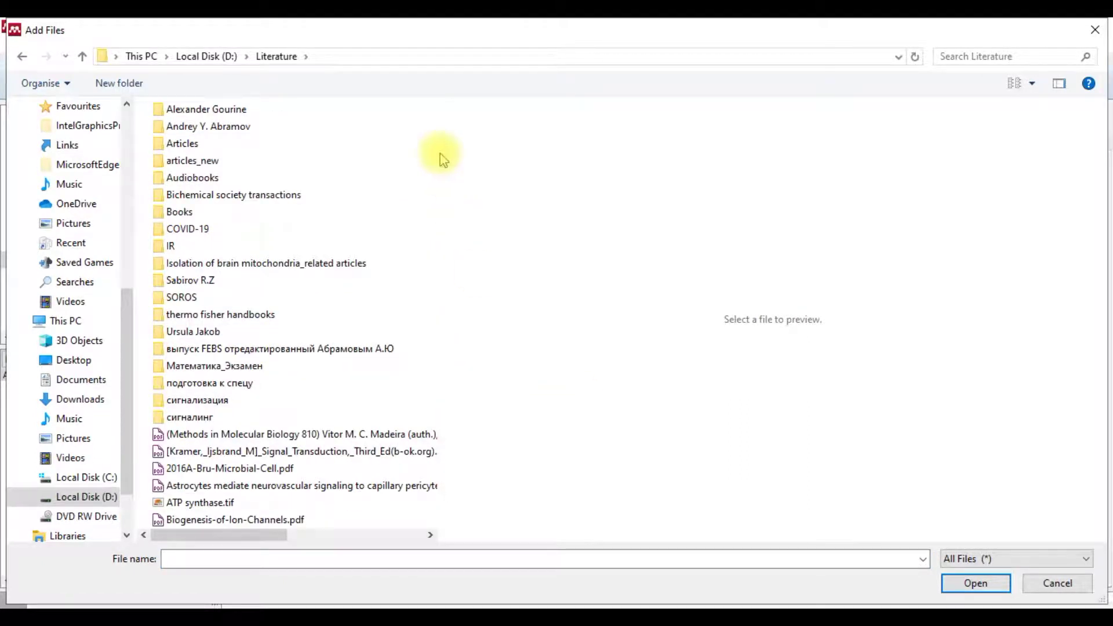
Step: Import "Crucial role of protein oligomerization in the pathogenesis of Alzheimer's and Parkinson's diseases.pdf" from the FEBS issue subfolder into Биофизика
{"action": "left_click_drag", "start_coordinate": [439, 291], "coordinate": [629, 348]}
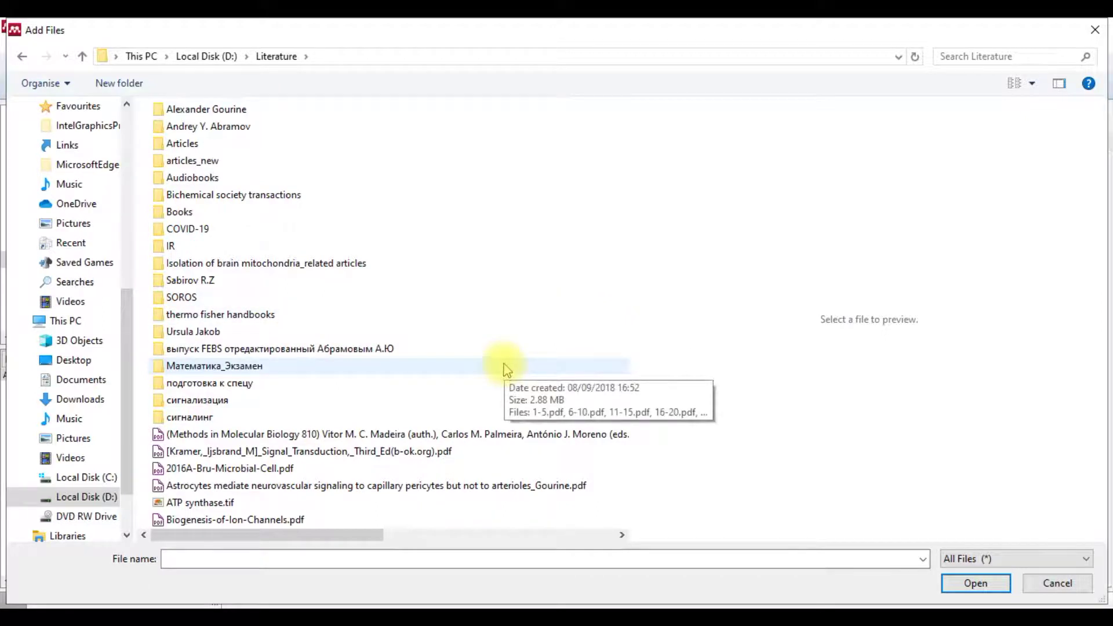
{"action": "scroll", "coordinate": [505, 371], "scroll_direction": "down", "scroll_amount": 3}
{"action": "scroll", "coordinate": [505, 371], "scroll_direction": "up", "scroll_amount": 3}
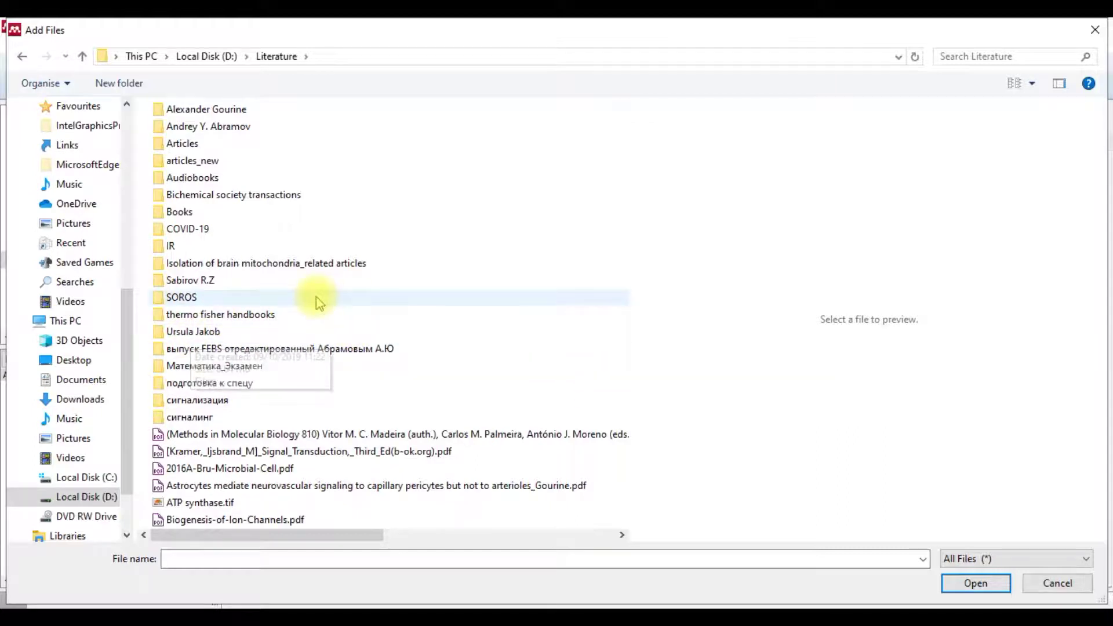
{"action": "double_click", "coordinate": [194, 348]}
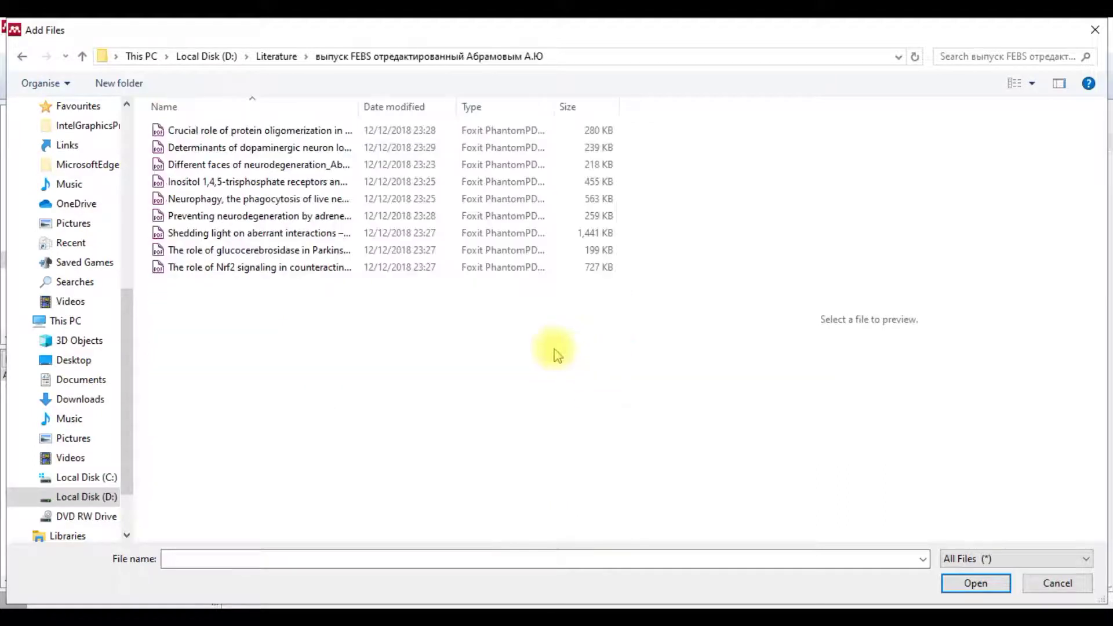
{"action": "left_click", "coordinate": [200, 133]}
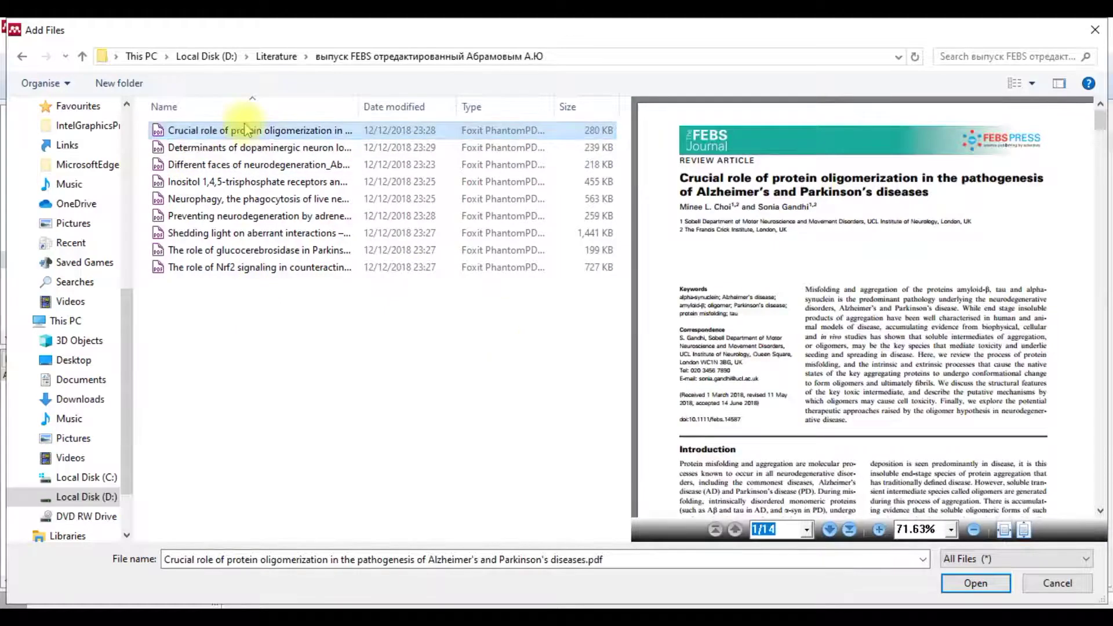
{"action": "left_click", "coordinate": [976, 583]}
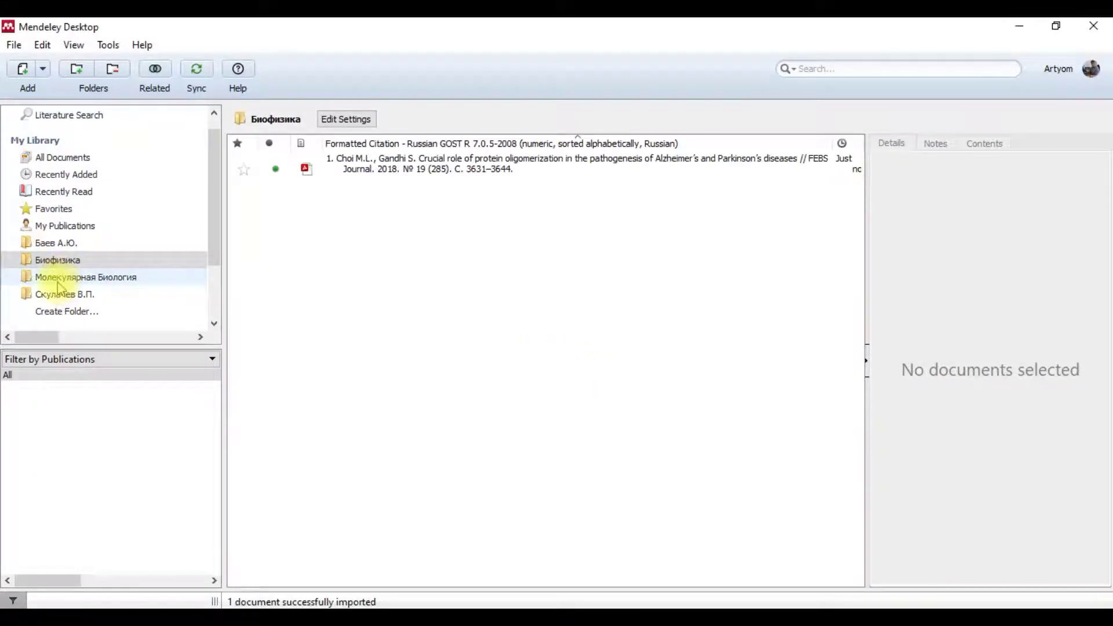
Step: Review the imported article's bibliographic details, from its title and journal down to its catalog IDs and attached file
{"action": "left_click", "coordinate": [447, 169]}
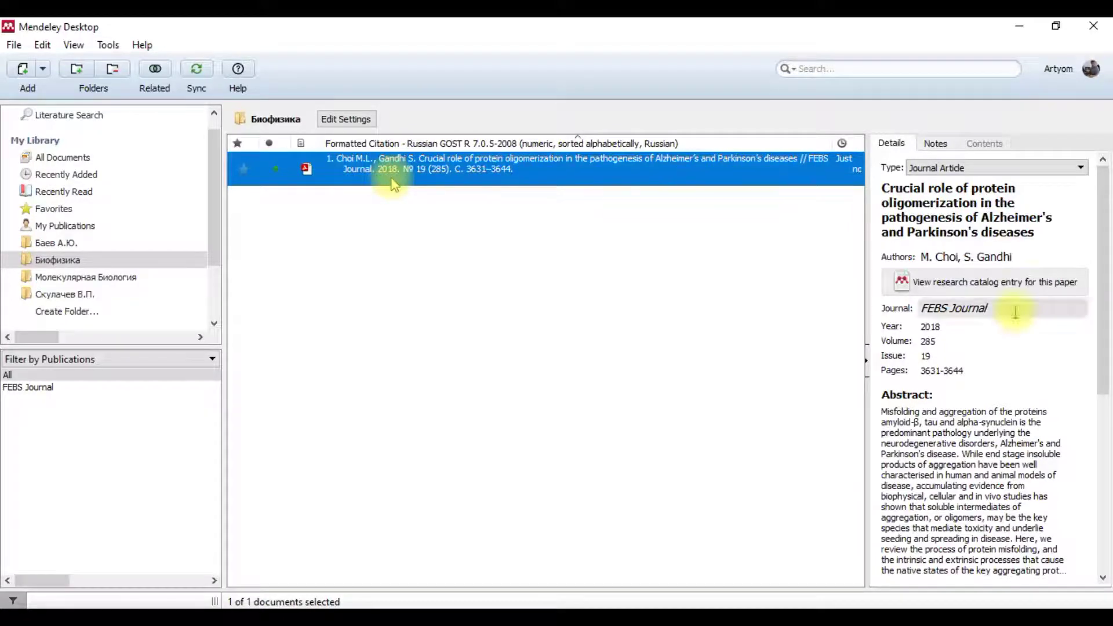
{"action": "left_click_drag", "start_coordinate": [1101, 350], "coordinate": [1101, 511]}
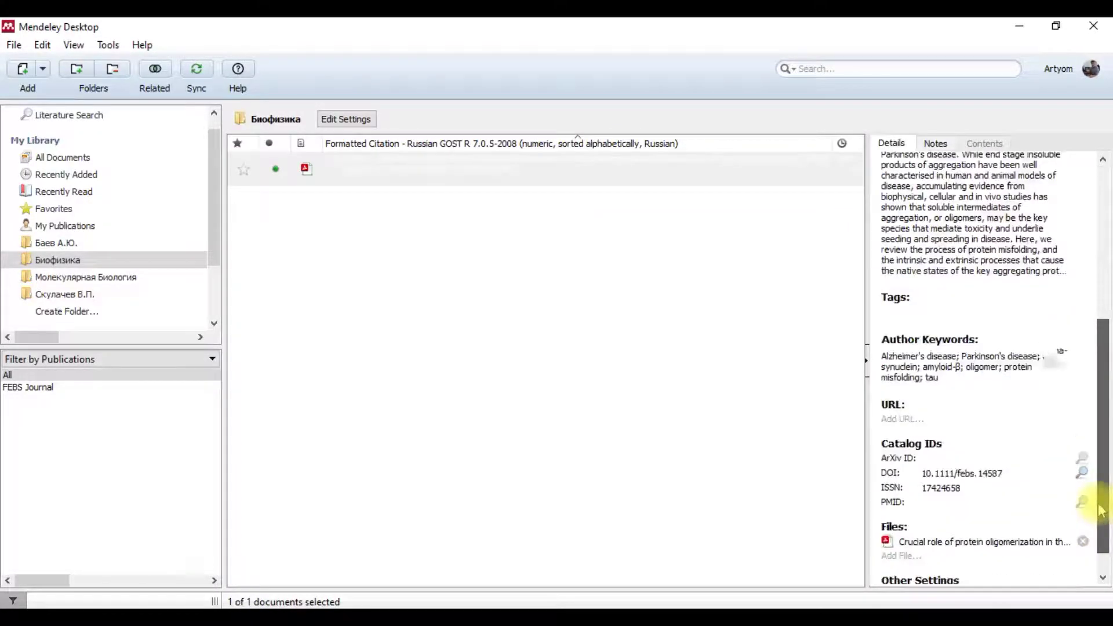
{"action": "left_click", "coordinate": [579, 331]}
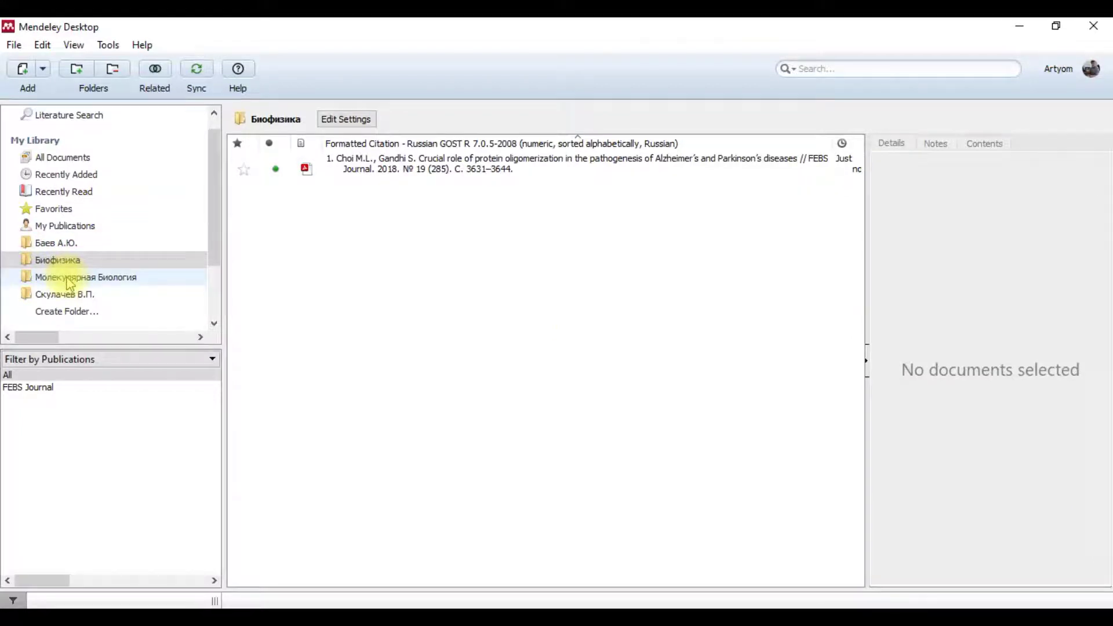
Step: Create a new folder in My Library named with the surname and initials of a further scientist
{"action": "left_click", "coordinate": [58, 310]}
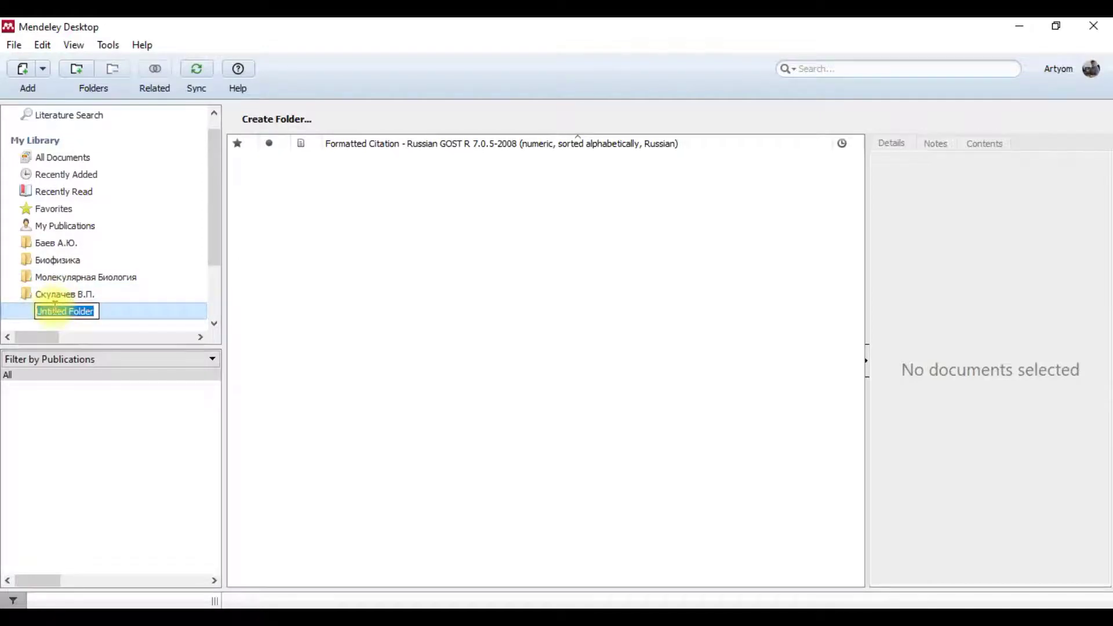
{"action": "type", "text": "Абрамов А.Ю."}
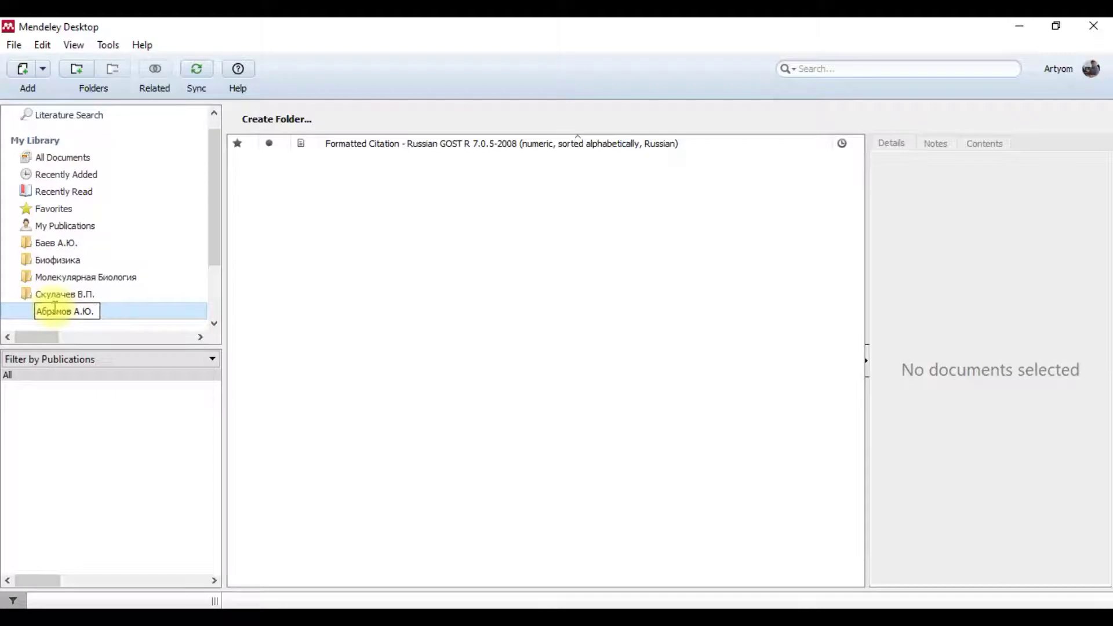
{"action": "key", "text": "Return"}
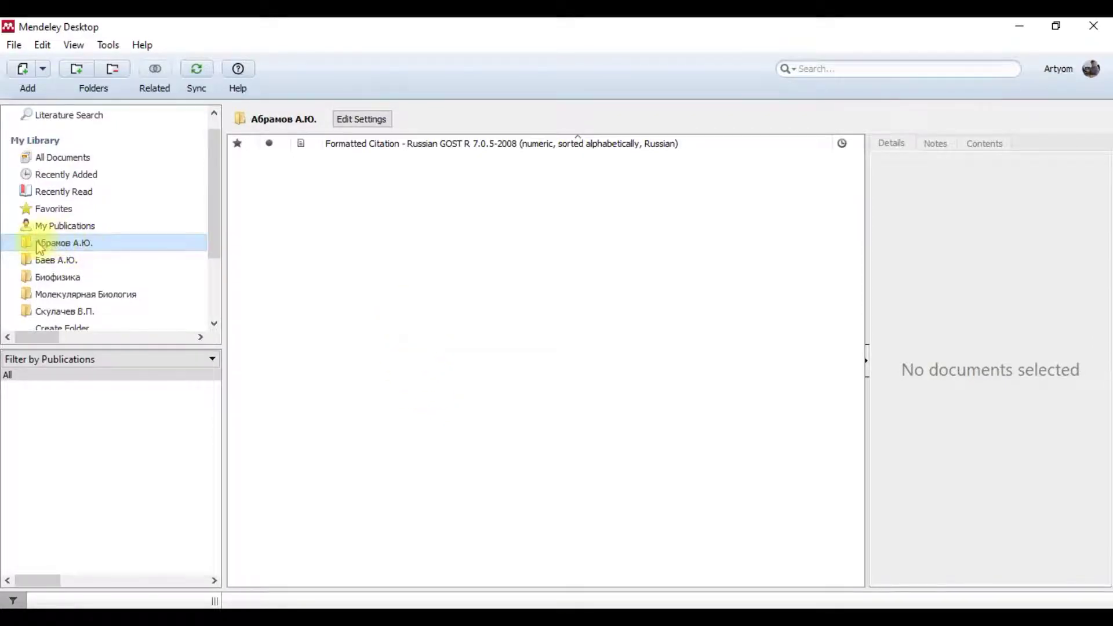
Step: Import the same scientist's literature folder from D: > Literature into the new library folder, including its subfolders
{"action": "left_click", "coordinate": [14, 45]}
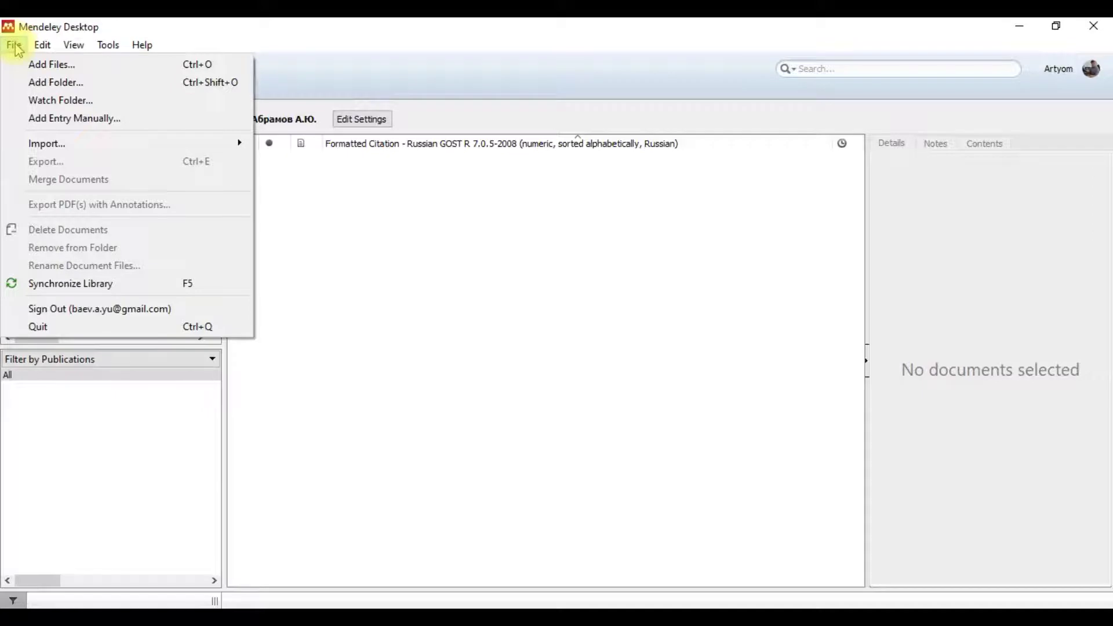
{"action": "left_click", "coordinate": [61, 83]}
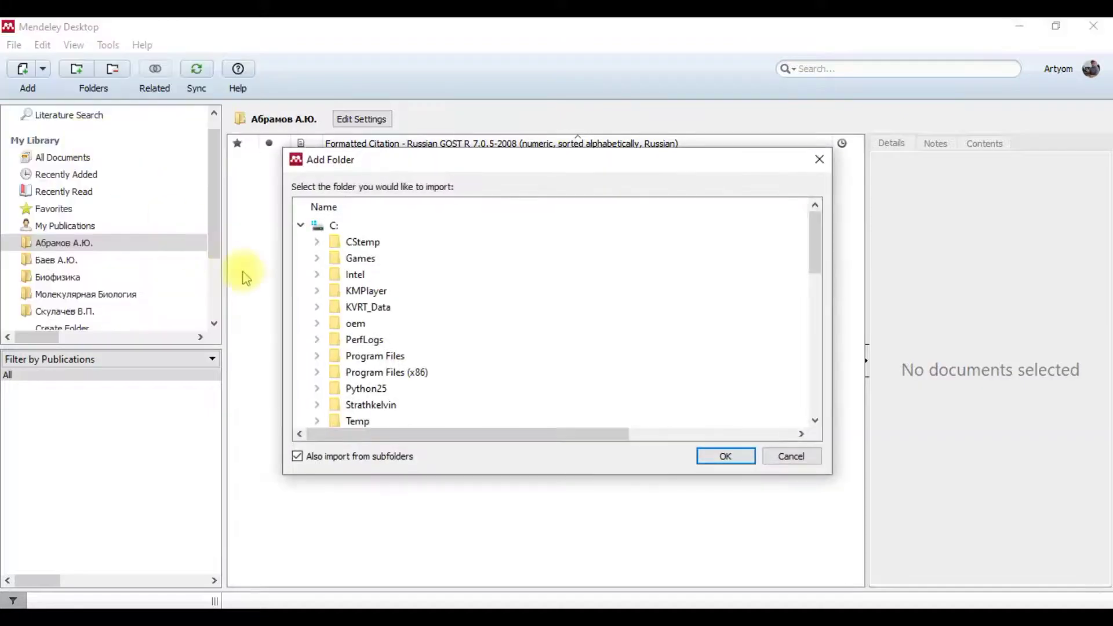
{"action": "left_click_drag", "start_coordinate": [805, 260], "coordinate": [807, 406]}
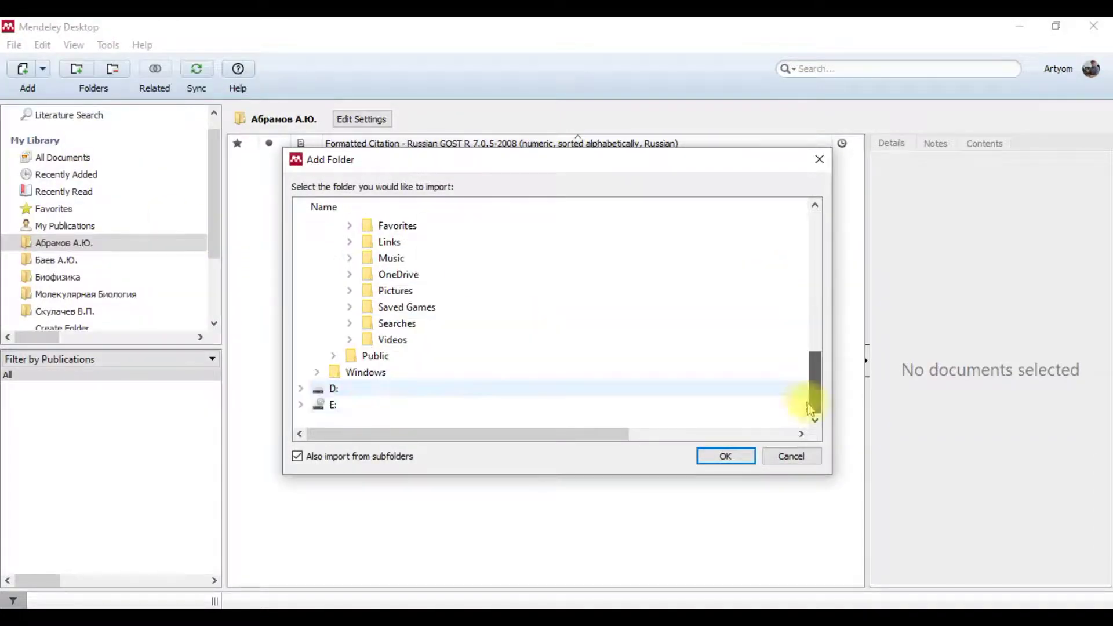
{"action": "left_click", "coordinate": [303, 385]}
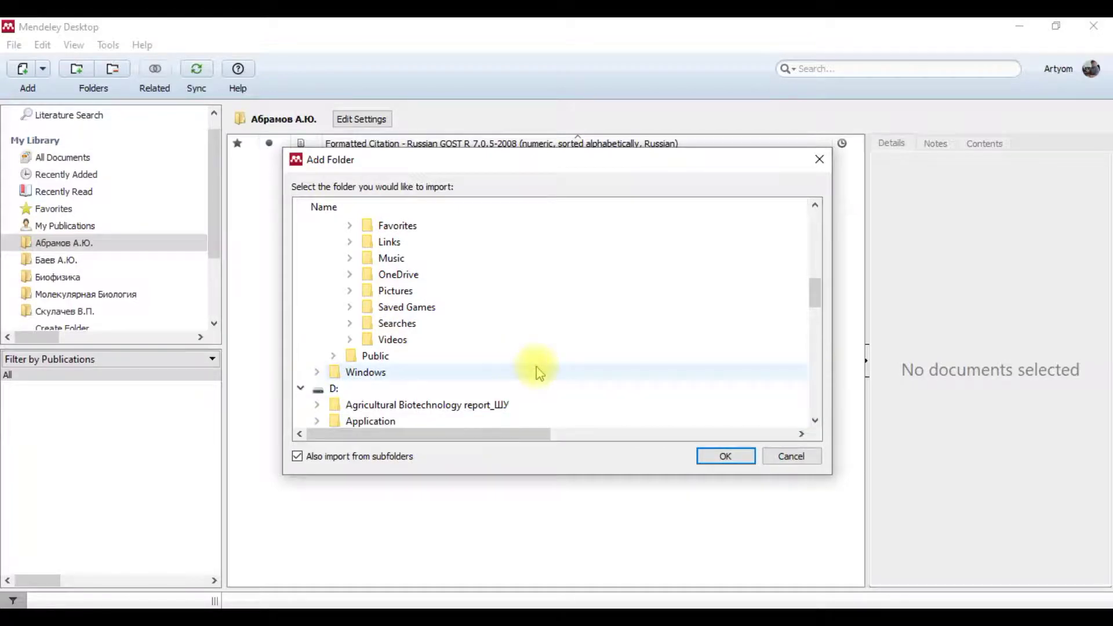
{"action": "scroll", "coordinate": [536, 372], "scroll_direction": "down", "scroll_amount": 6}
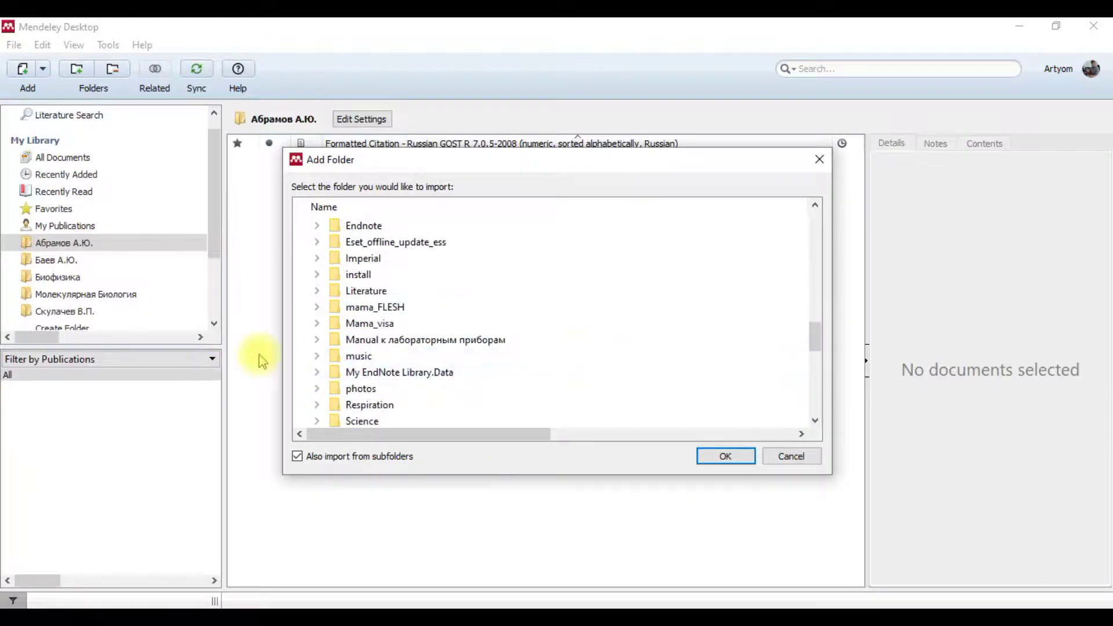
{"action": "left_click", "coordinate": [317, 291]}
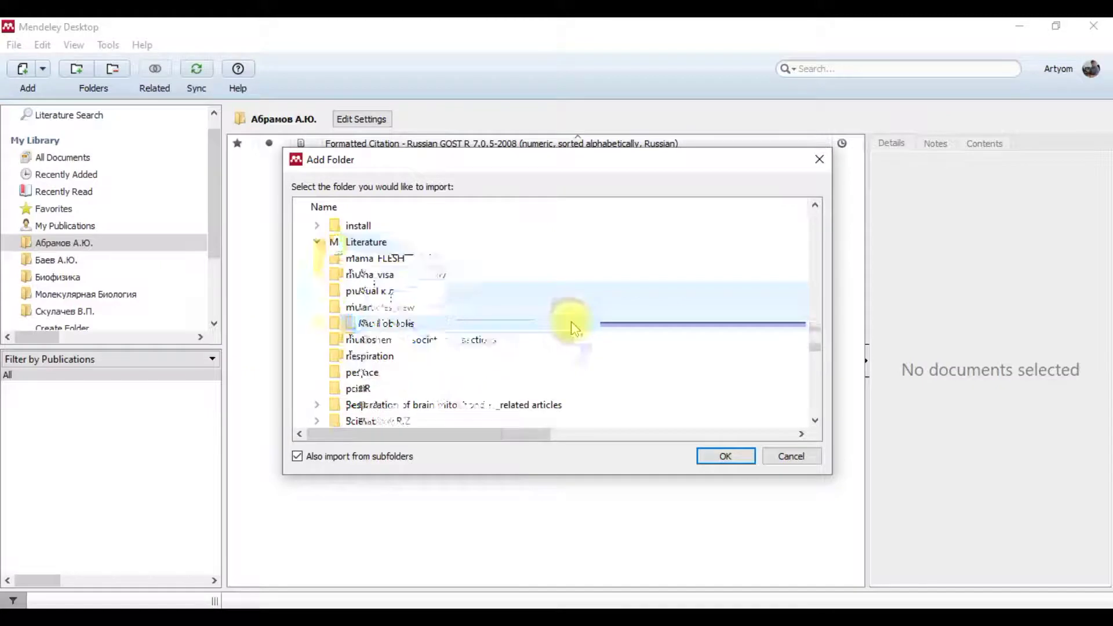
{"action": "left_click", "coordinate": [389, 278]}
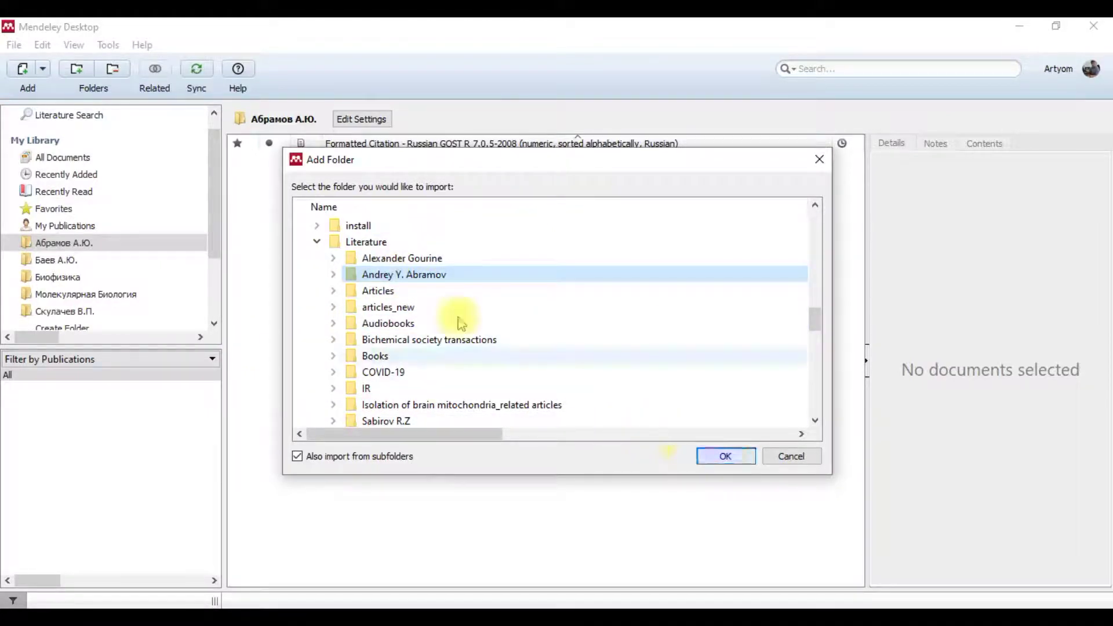
{"action": "left_click", "coordinate": [726, 457]}
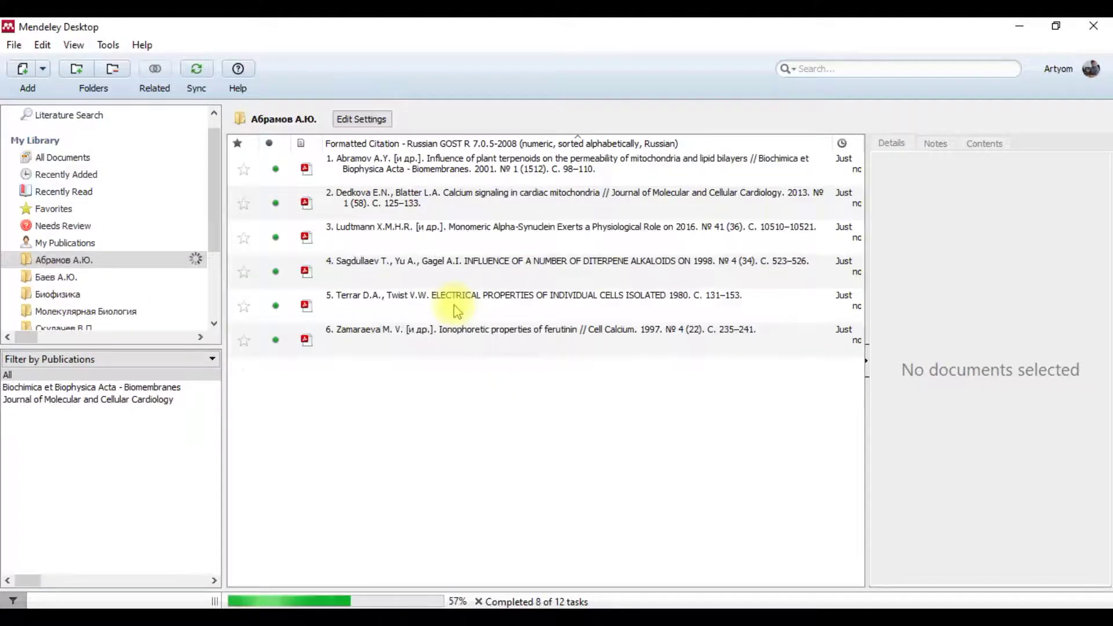
Step: Go through the newly imported articles one by one and examine their bibliographic details
{"action": "key", "text": "ctrl+a"}
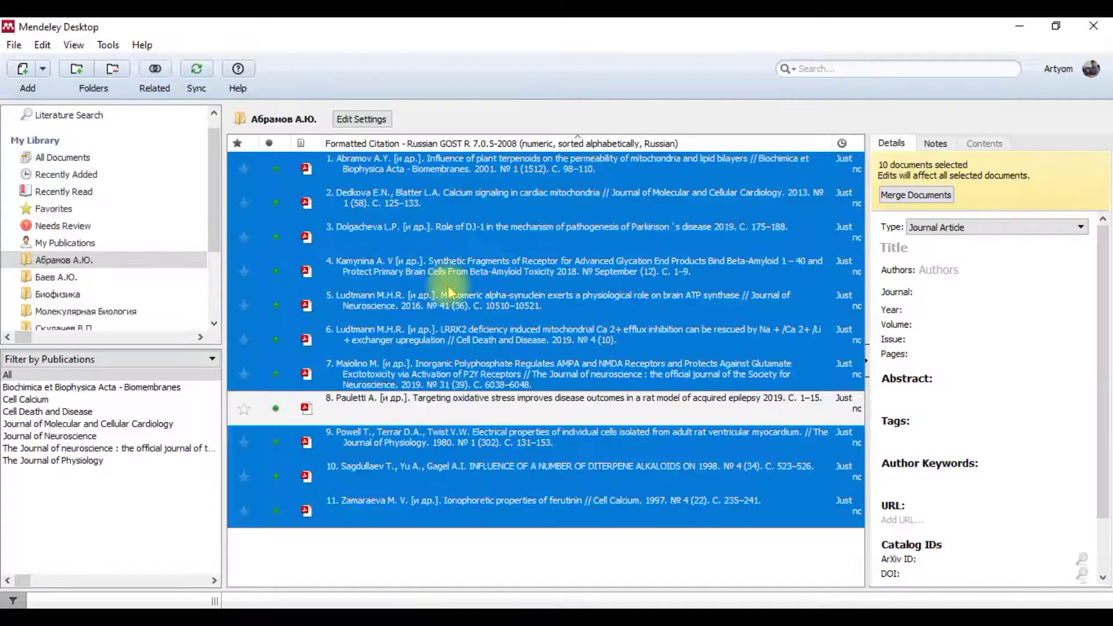
{"action": "left_click", "coordinate": [458, 419]}
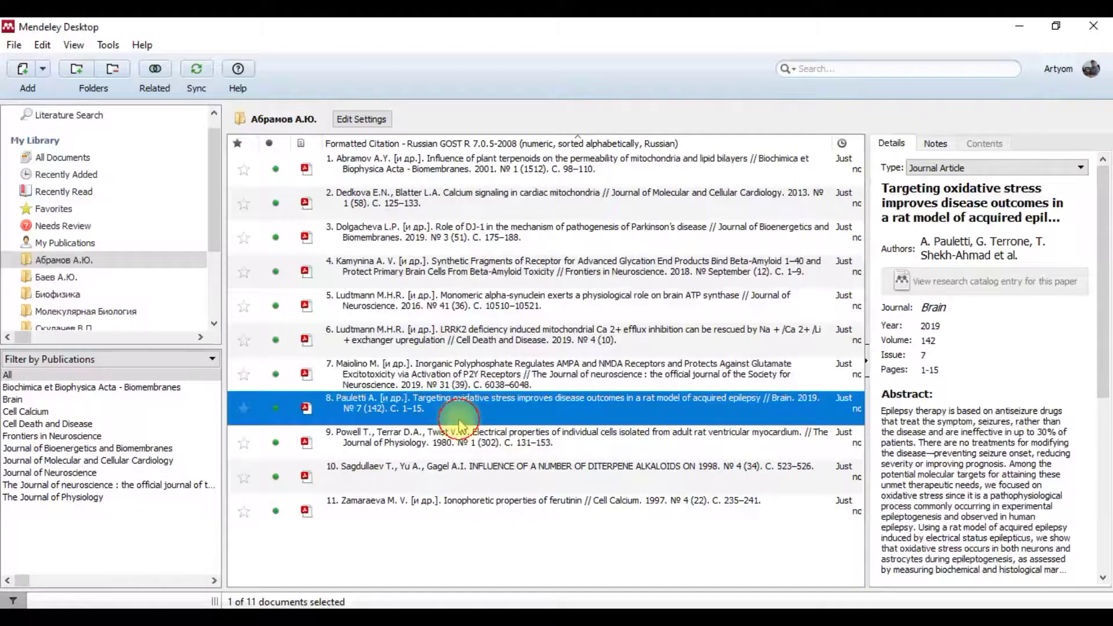
{"action": "left_click", "coordinate": [473, 538]}
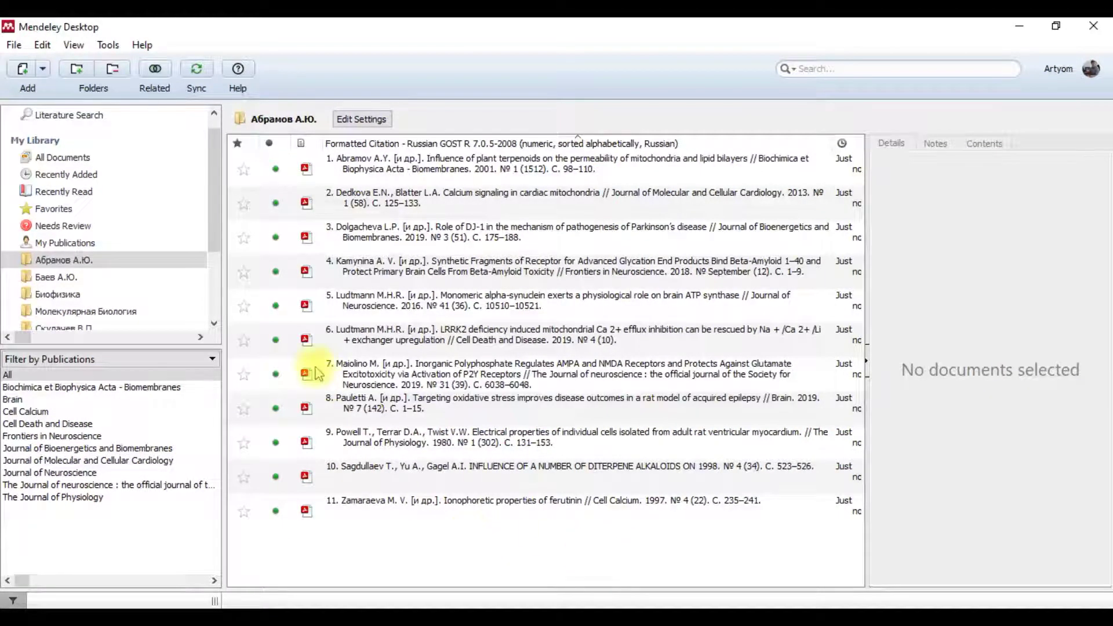
{"action": "left_click", "coordinate": [375, 166]}
{"action": "left_click", "coordinate": [384, 197]}
{"action": "left_click", "coordinate": [378, 232]}
{"action": "left_click", "coordinate": [377, 267]}
{"action": "left_click", "coordinate": [375, 300]}
{"action": "left_click", "coordinate": [376, 335]}
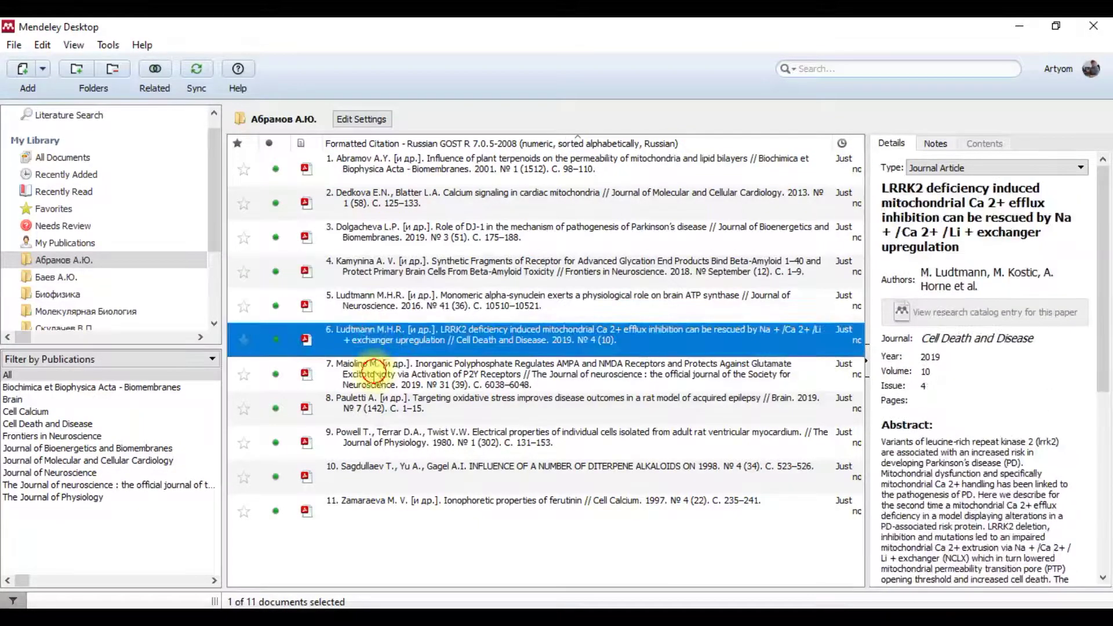
{"action": "left_click", "coordinate": [376, 376]}
{"action": "left_click", "coordinate": [378, 408]}
{"action": "left_click", "coordinate": [381, 442]}
{"action": "left_click", "coordinate": [380, 475]}
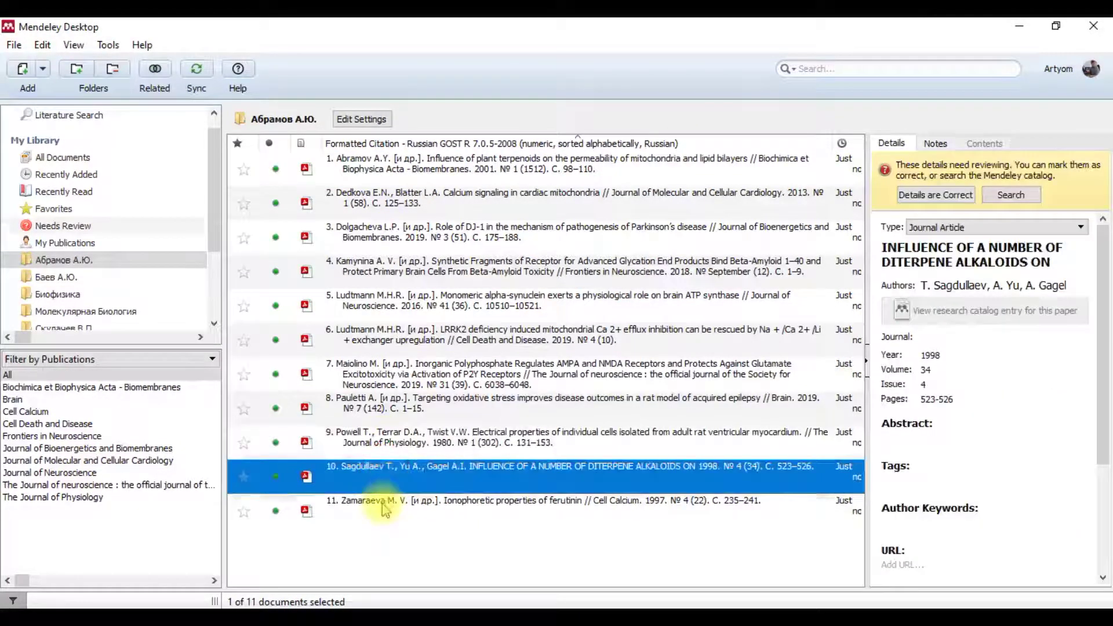
{"action": "left_click", "coordinate": [365, 503]}
{"action": "left_click", "coordinate": [471, 565]}
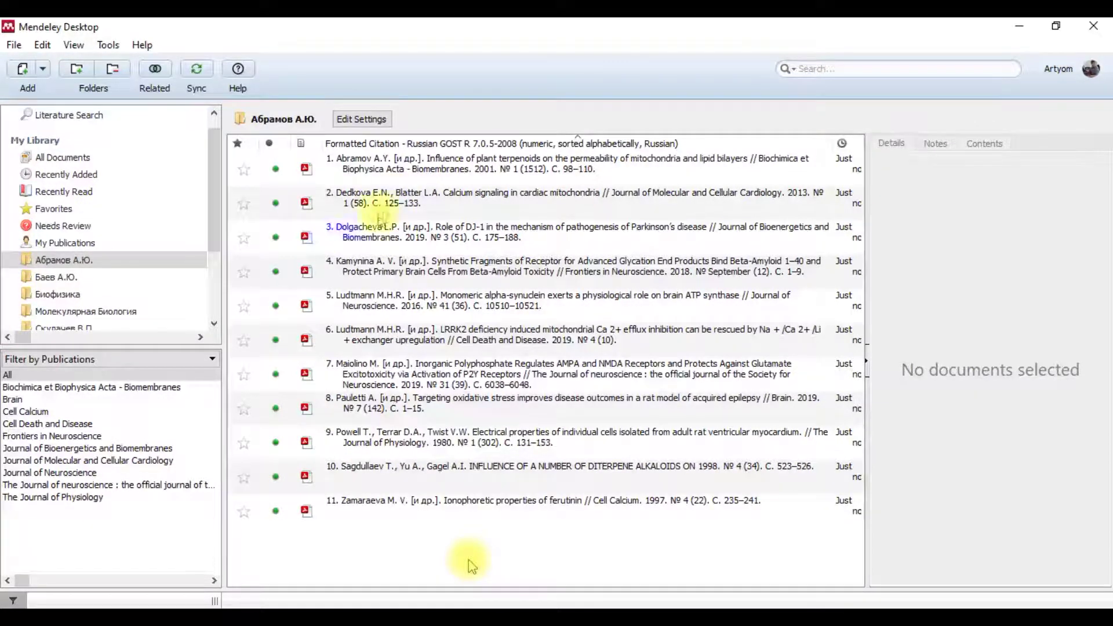
{"action": "left_click", "coordinate": [407, 174]}
{"action": "left_click", "coordinate": [539, 565]}
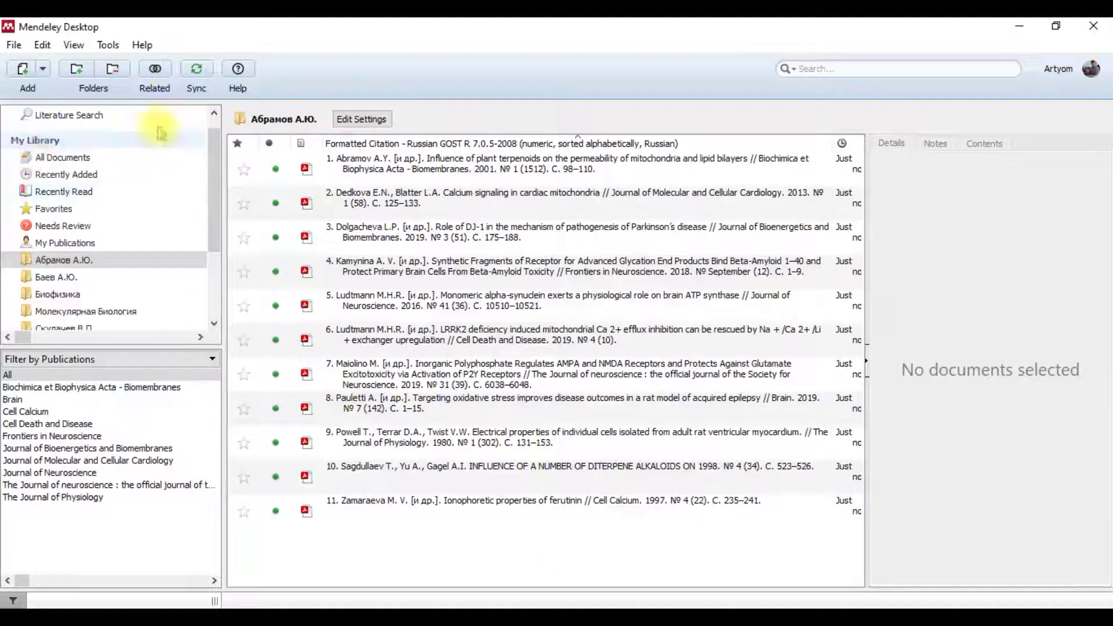
{"action": "scroll", "coordinate": [219, 139], "scroll_direction": "up", "scroll_amount": 1}
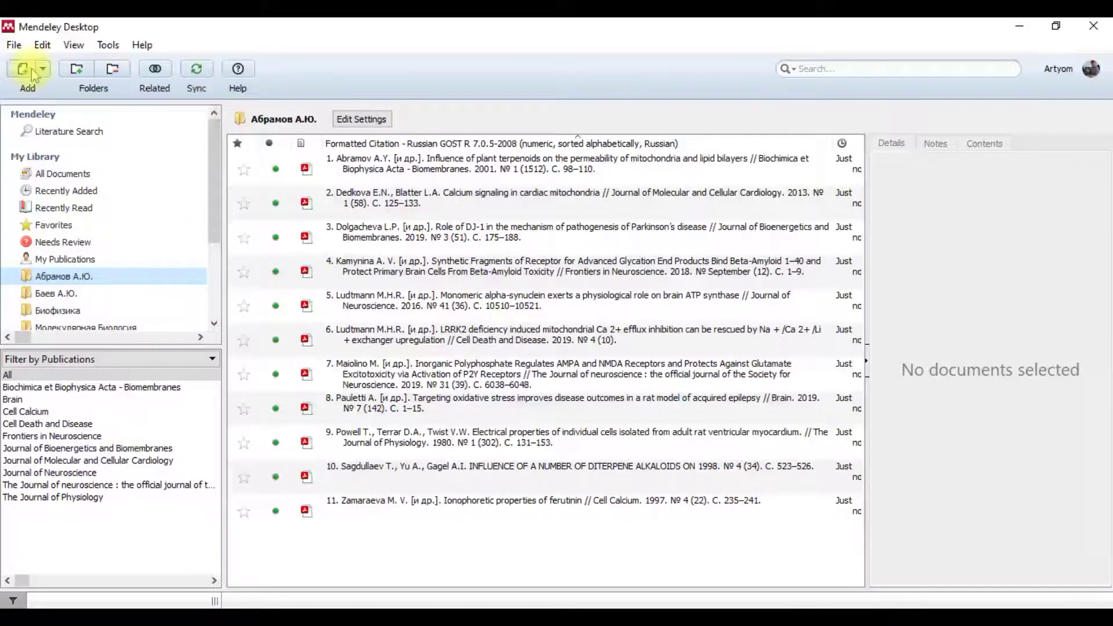
{"action": "left_click", "coordinate": [13, 46]}
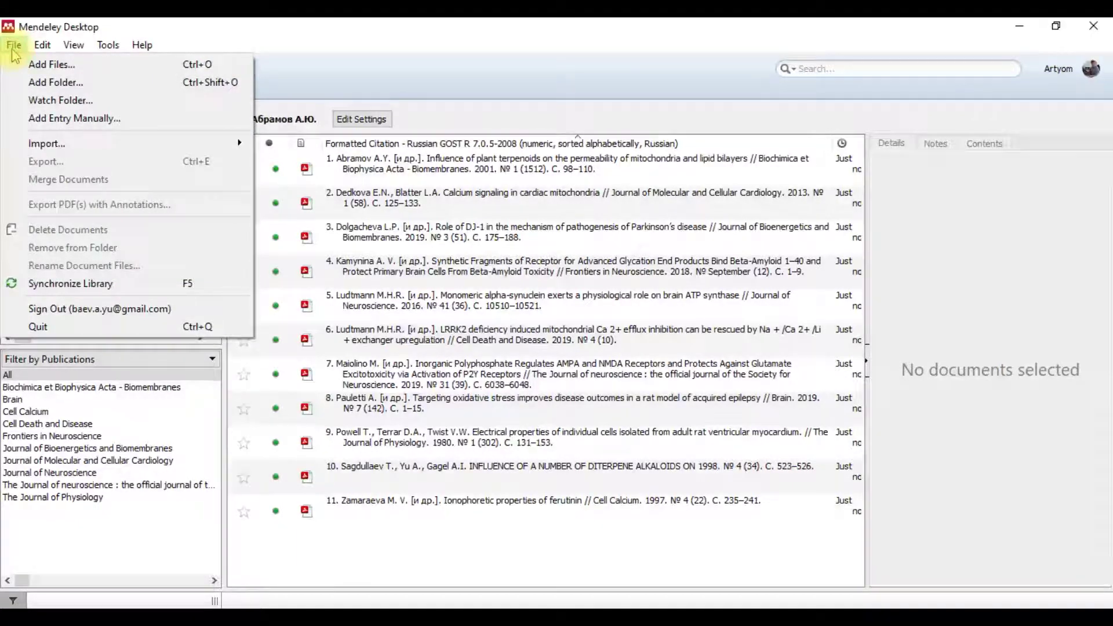
{"action": "left_click", "coordinate": [644, 45]}
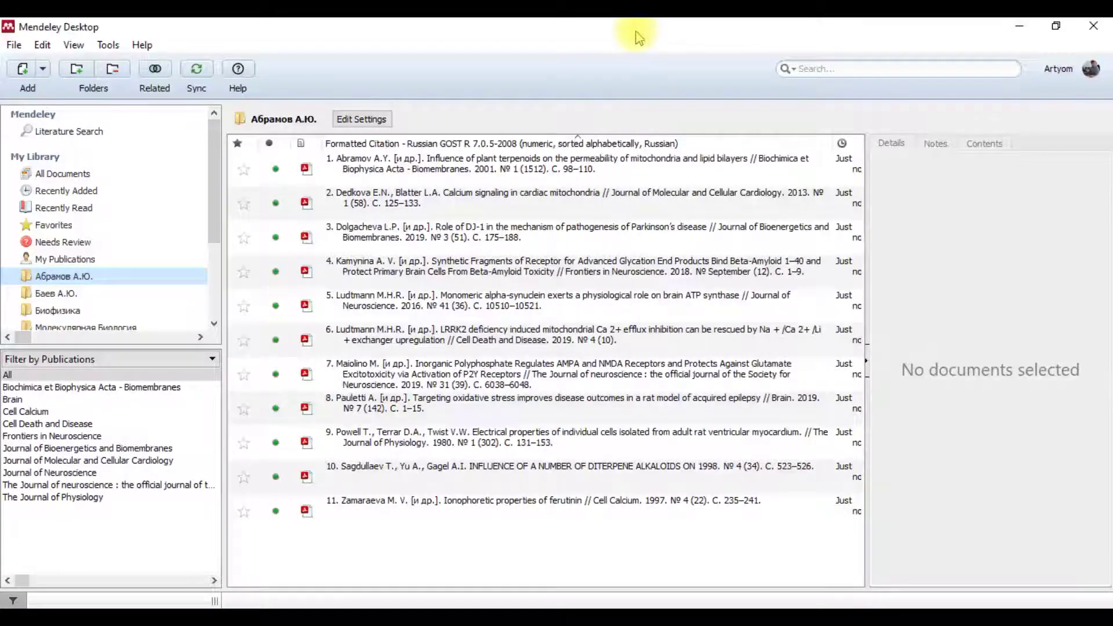
Step: Switch to the Chrome window showing the Mendeley Web Importer page and open a new browser tab
{"action": "left_click", "coordinate": [560, 617]}
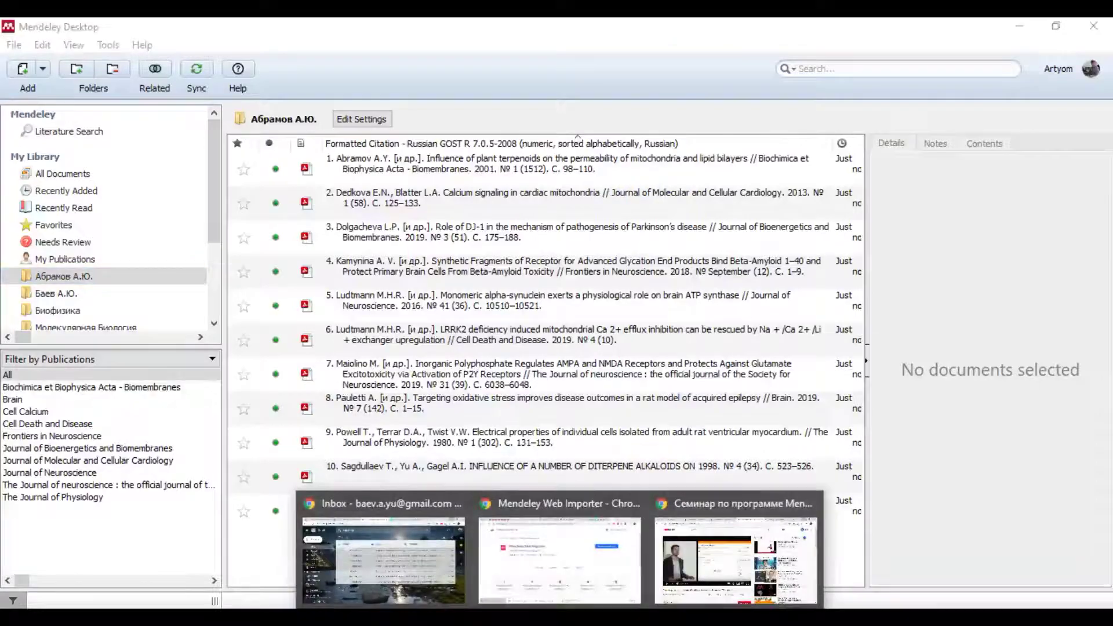
{"action": "left_click", "coordinate": [539, 562]}
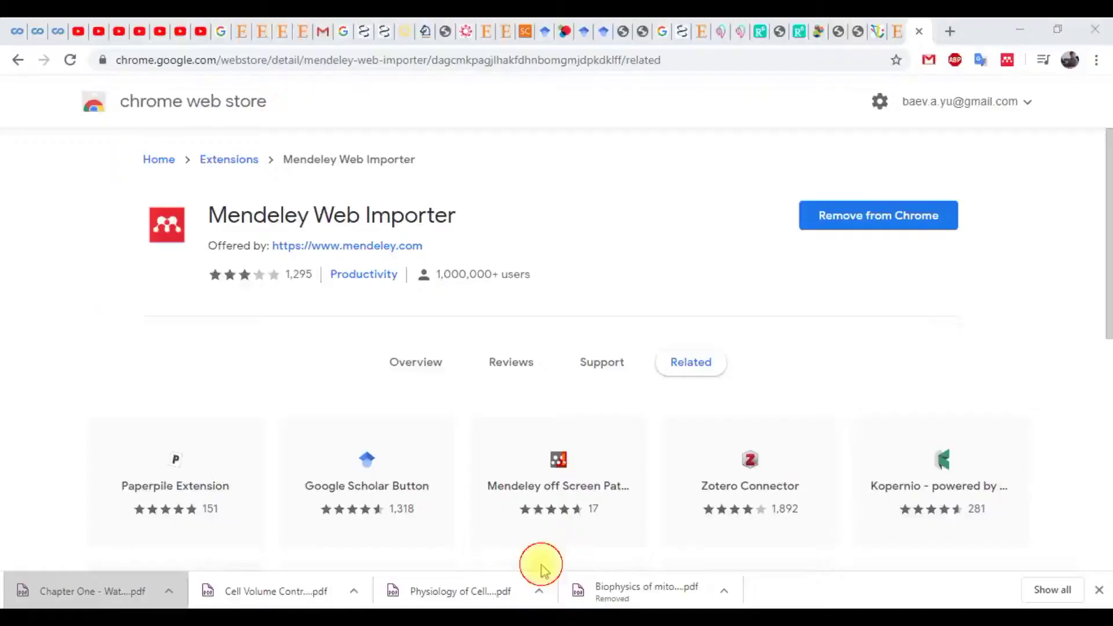
{"action": "left_click", "coordinate": [951, 33]}
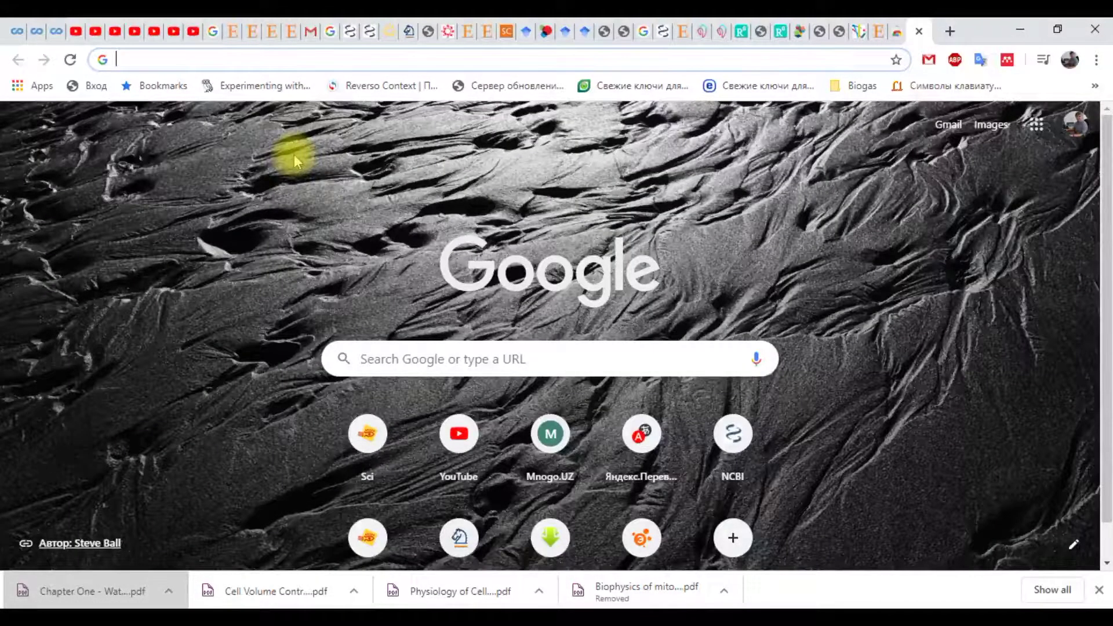
{"action": "left_click", "coordinate": [436, 354]}
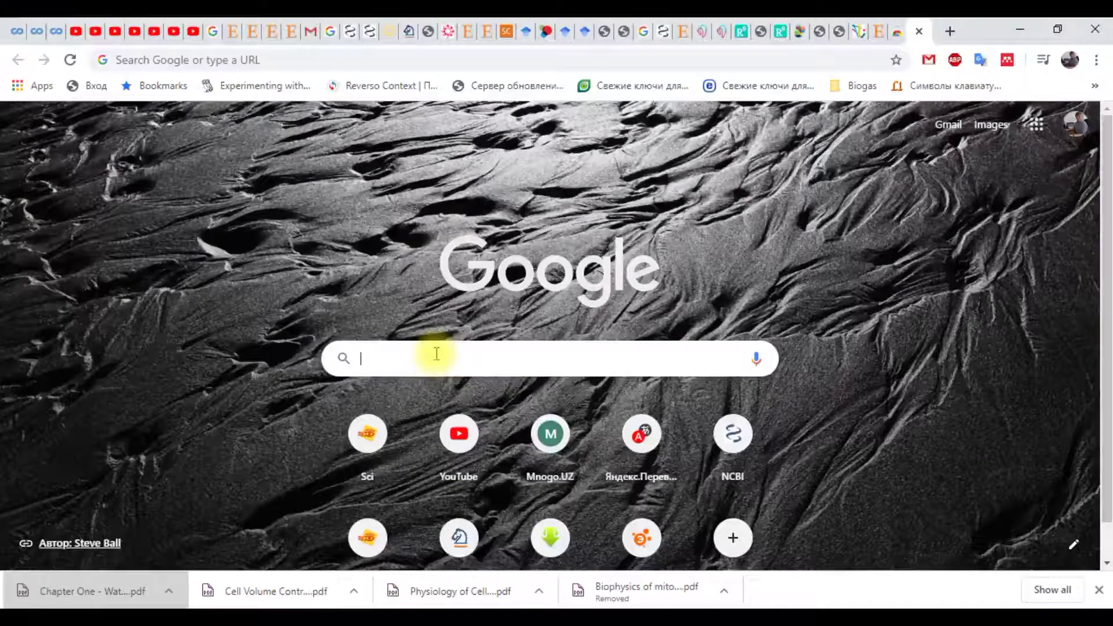
{"action": "type", "text": "Вд"}
{"action": "key", "text": "Escape"}
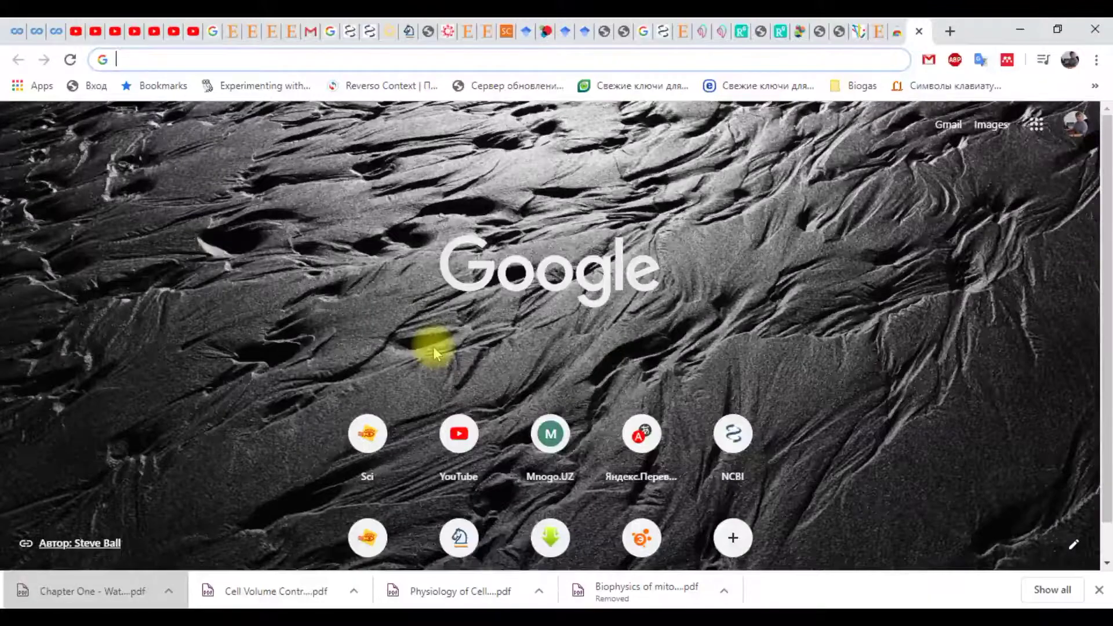
Step: Search Google for "владимир Петрович Скулачев, митохондрии, окислительный стресс"
{"action": "type", "text": "в"}
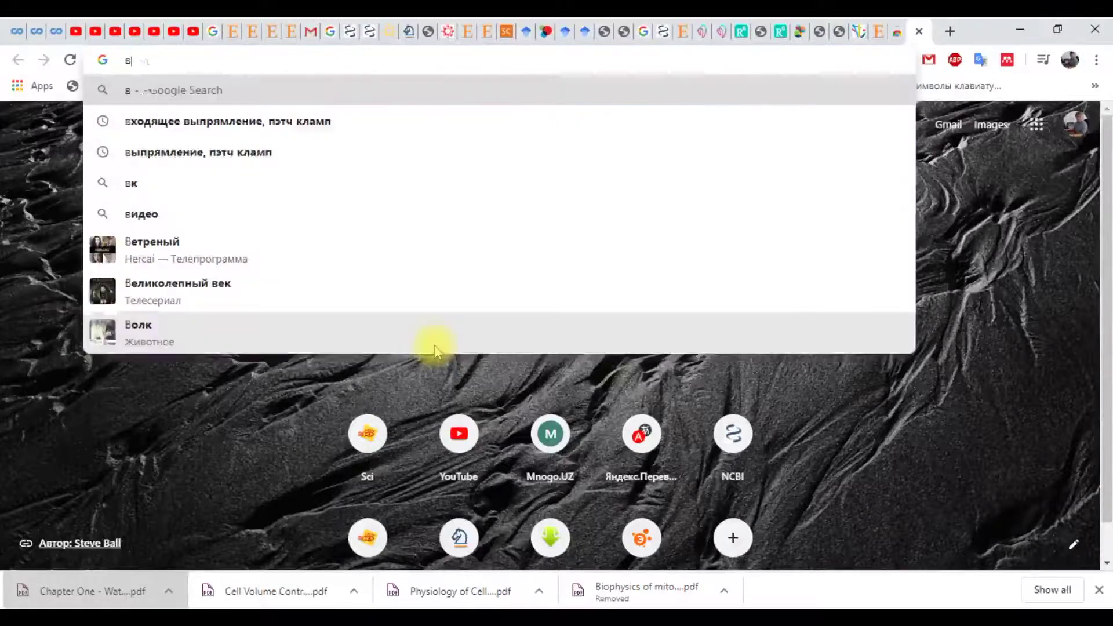
{"action": "type", "text": "ладимир Петрович "}
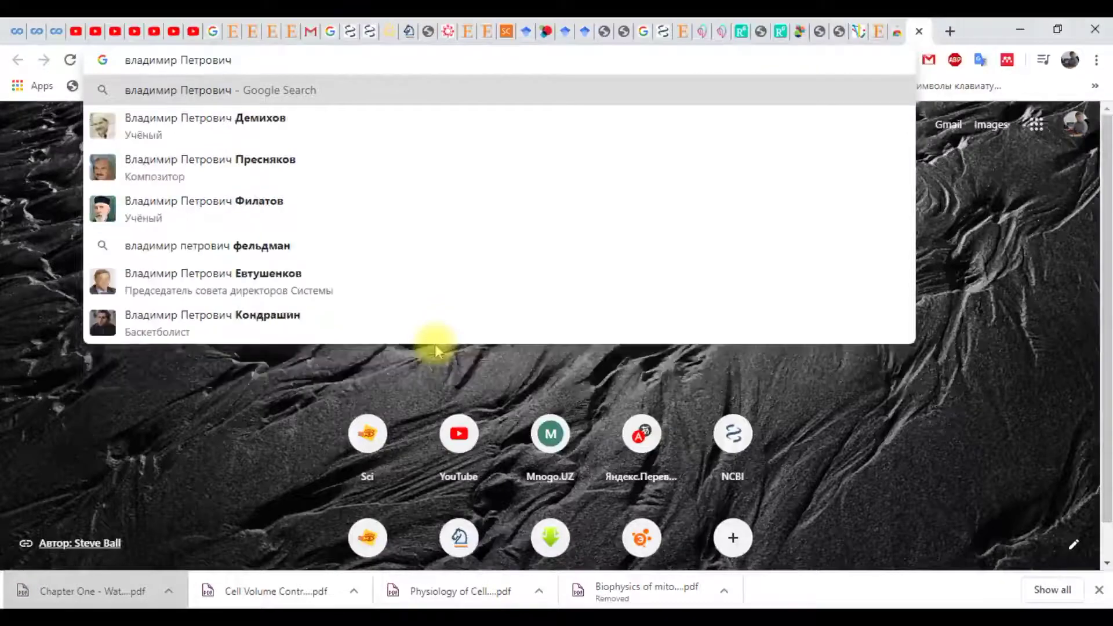
{"action": "type", "text": "Скулачев"}
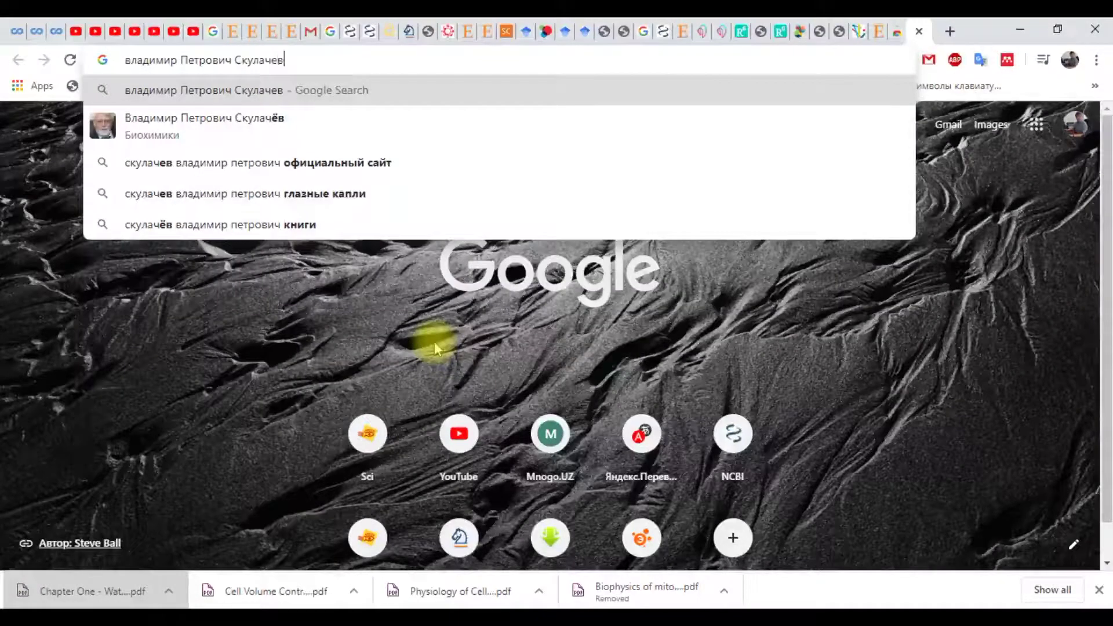
{"action": "type", "text": ", мито"}
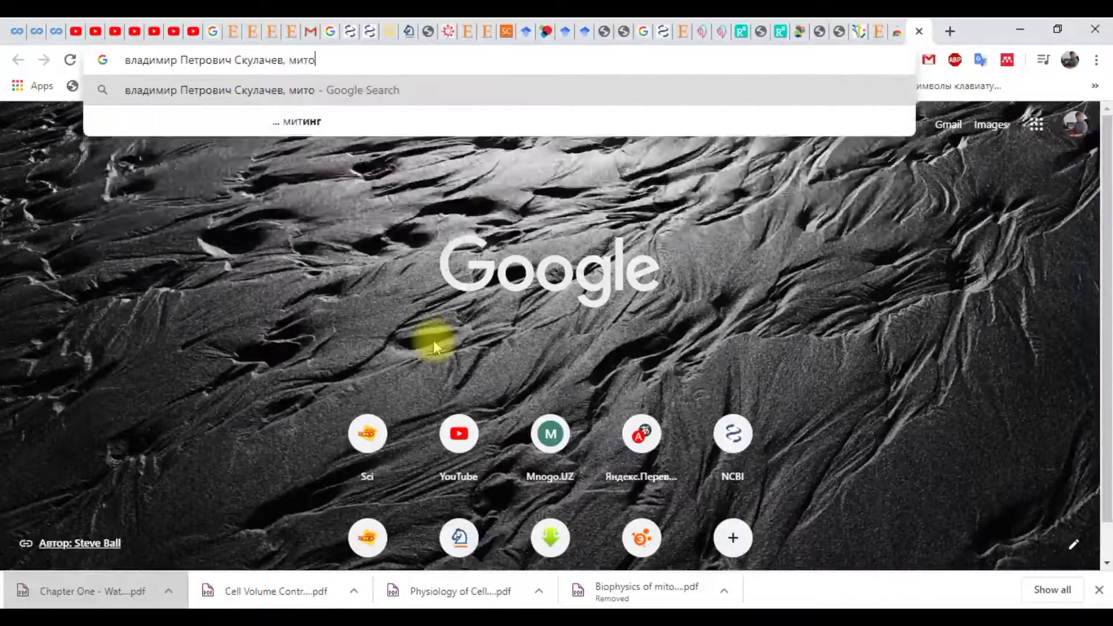
{"action": "type", "text": "хондр"}
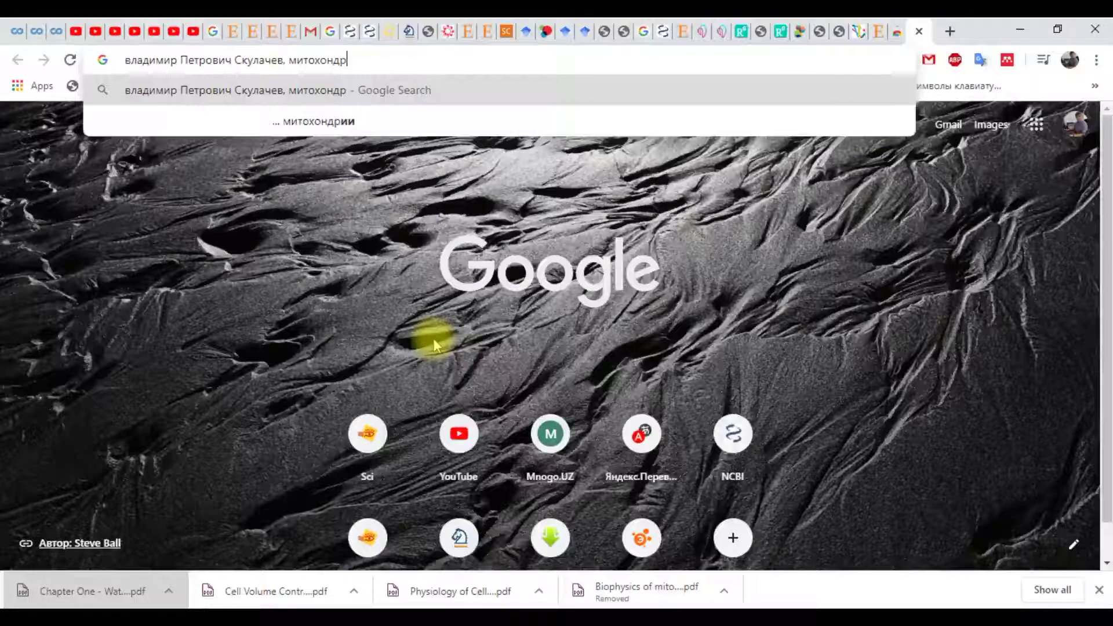
{"action": "type", "text": "ии, "}
{"action": "type", "text": "ок"}
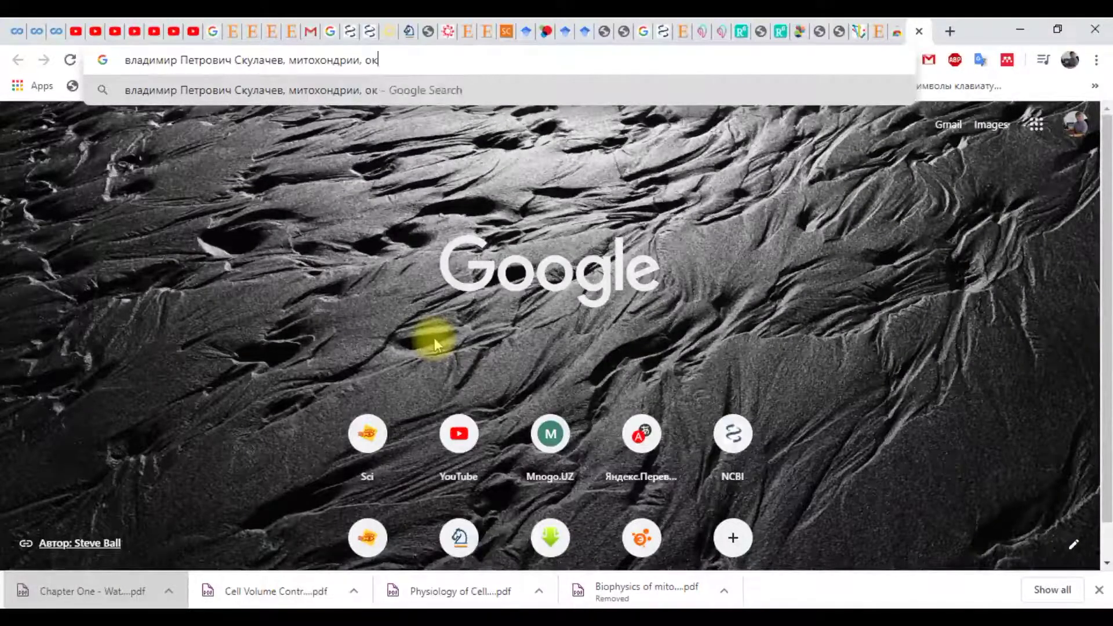
{"action": "type", "text": "ислительный стресс"}
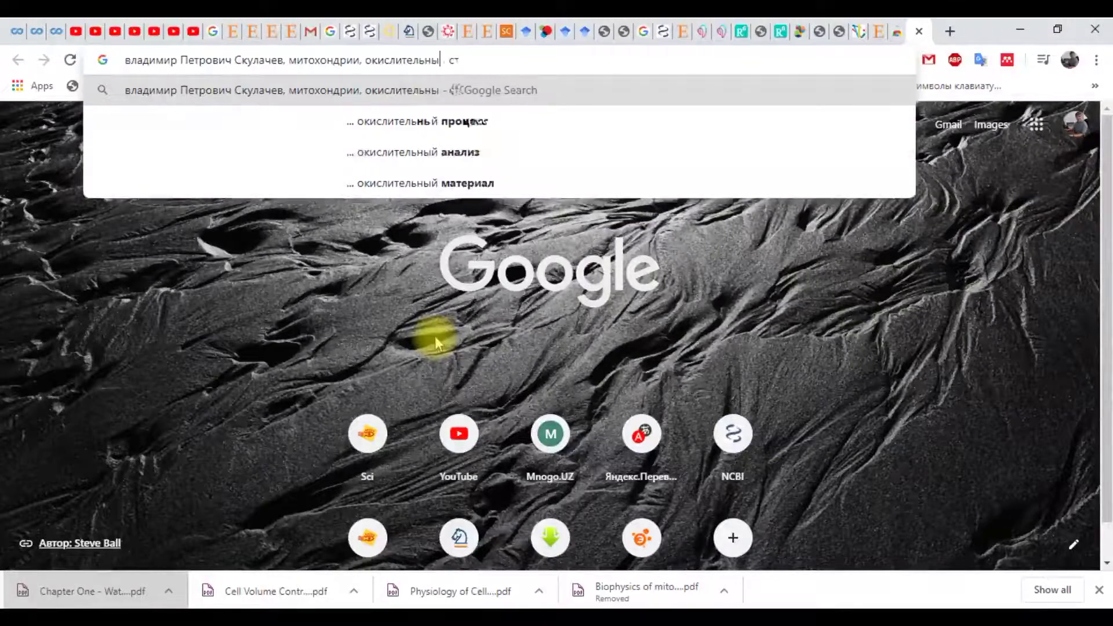
{"action": "key", "text": "Return"}
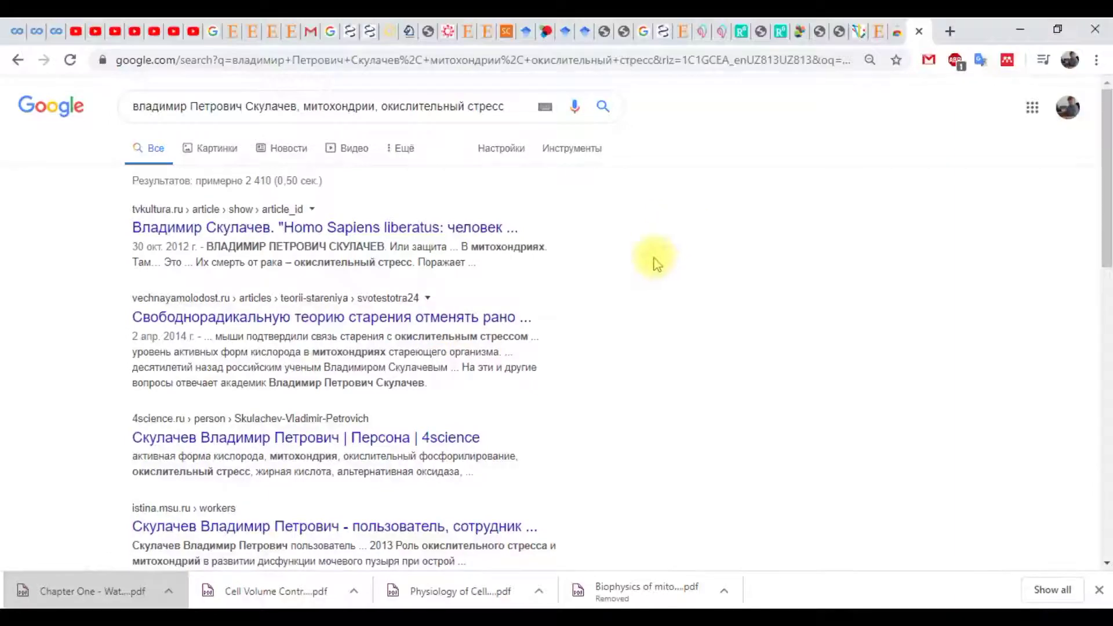
Step: Open the tvkultura.ru and vechnayamolodost.ru search results in separate new tabs
{"action": "right_click", "coordinate": [252, 225]}
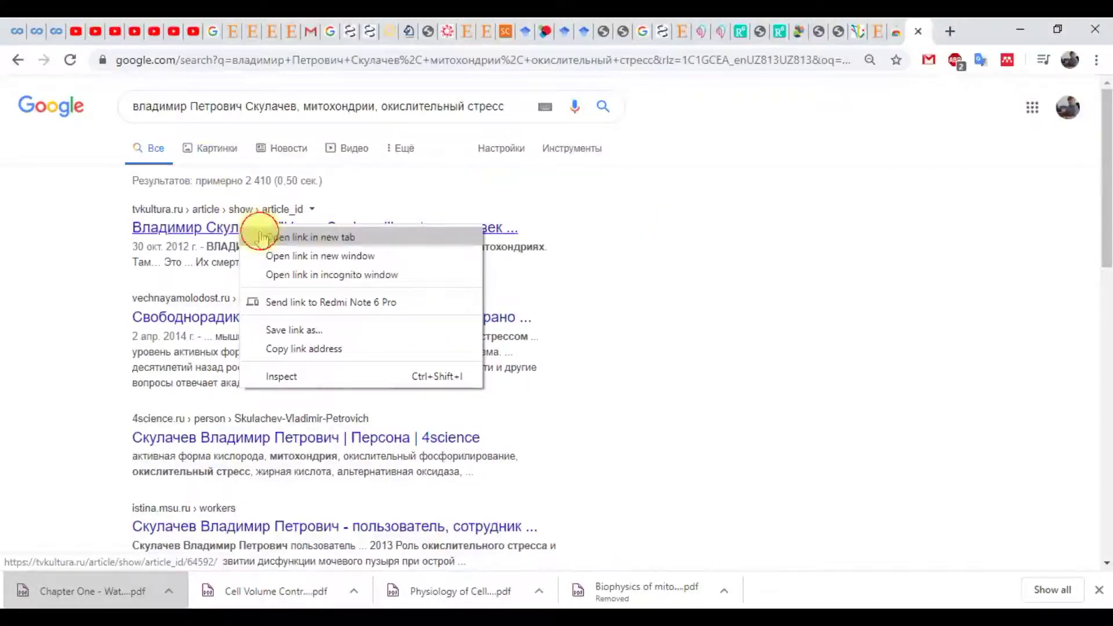
{"action": "left_click", "coordinate": [261, 235]}
{"action": "scroll", "coordinate": [728, 272], "scroll_direction": "down", "scroll_amount": 2}
{"action": "right_click", "coordinate": [415, 239]}
{"action": "left_click", "coordinate": [422, 249]}
Step: Look through the remaining search results and continue through those on the second results page
{"action": "scroll", "coordinate": [472, 236], "scroll_direction": "down", "scroll_amount": 3}
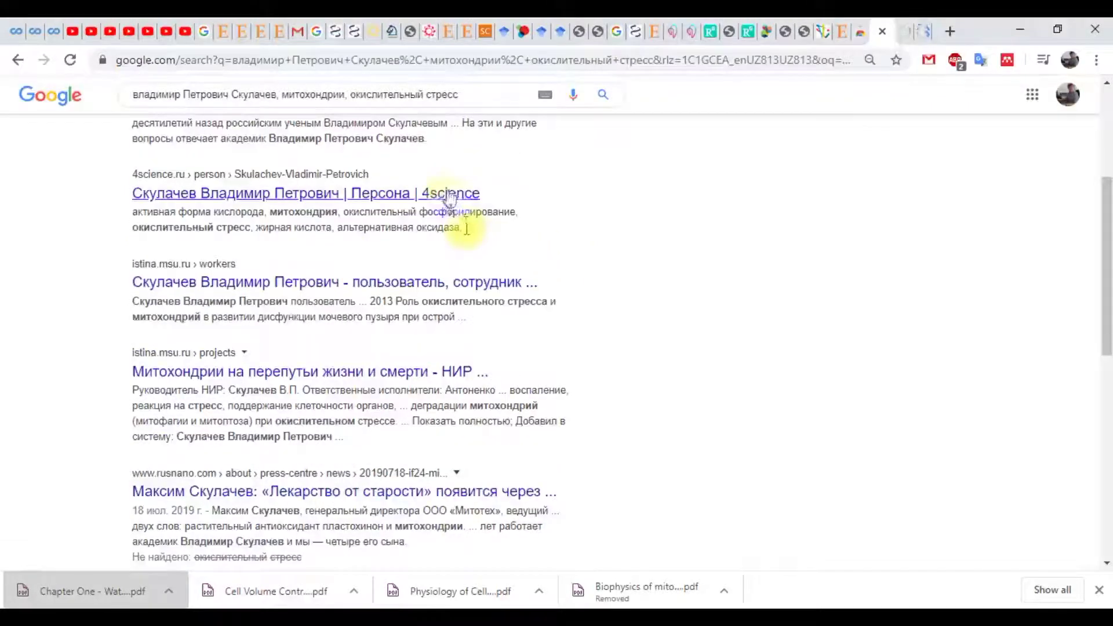
{"action": "scroll", "coordinate": [684, 259], "scroll_direction": "down", "scroll_amount": 8}
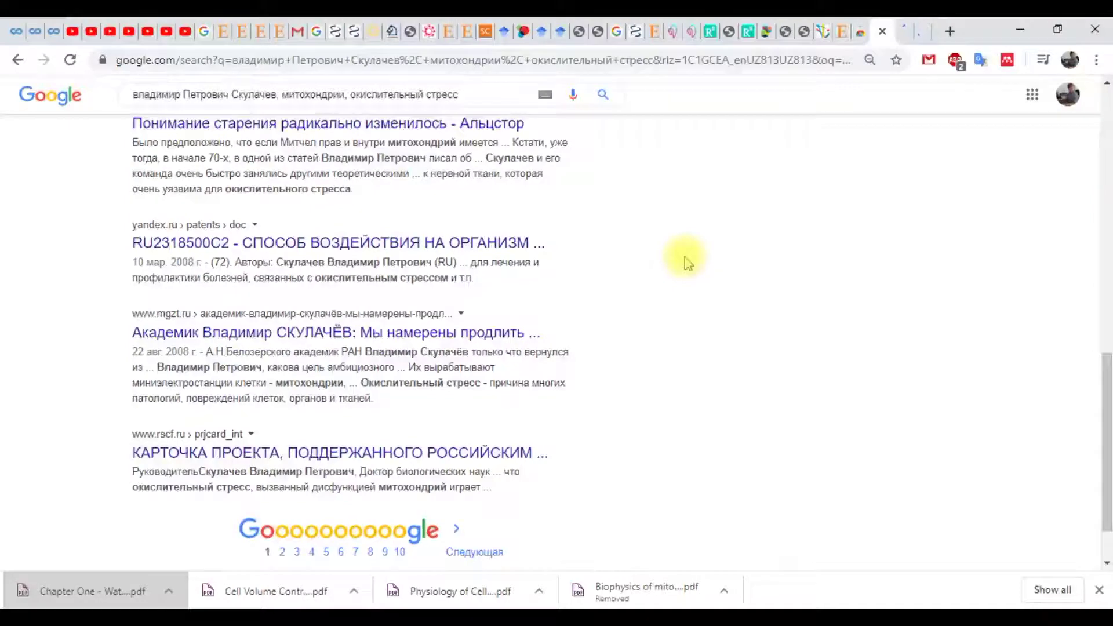
{"action": "left_click", "coordinate": [458, 551]}
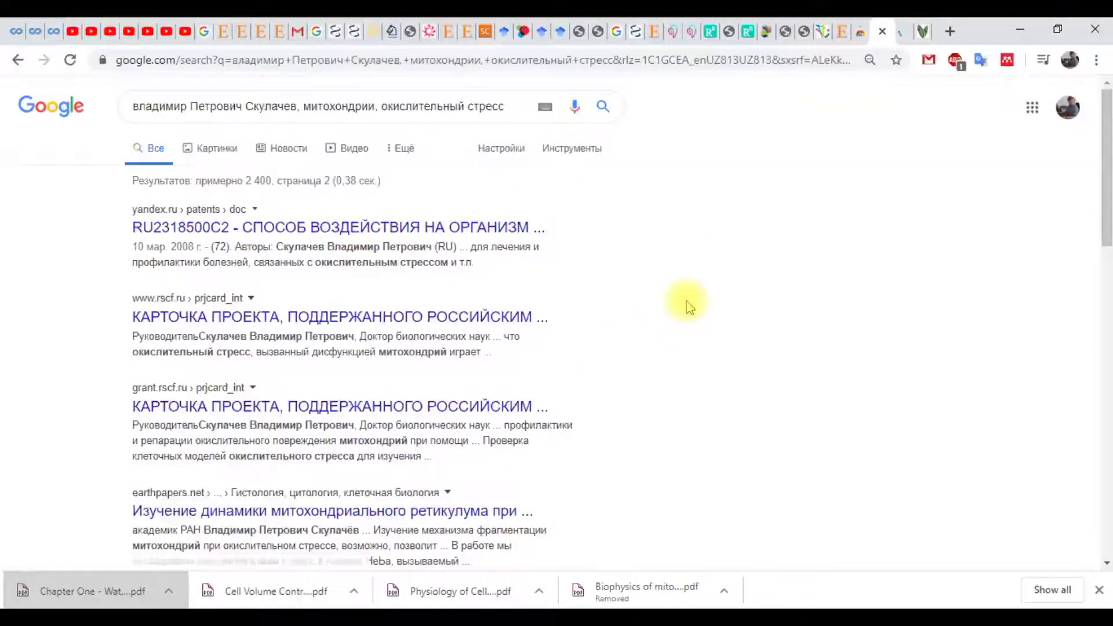
{"action": "scroll", "coordinate": [689, 306], "scroll_direction": "down", "scroll_amount": 12}
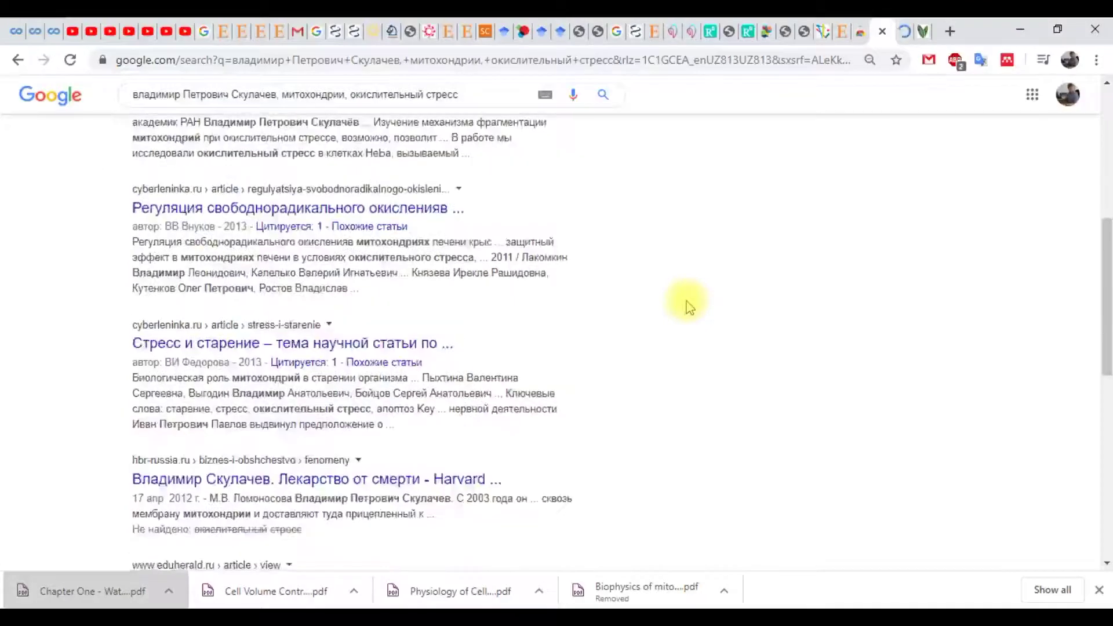
{"action": "scroll", "coordinate": [689, 306], "scroll_direction": "down", "scroll_amount": 2}
Step: Bring up the opened tvkultura.ru lecture page and read down into the lecture transcript
{"action": "left_click", "coordinate": [906, 31]}
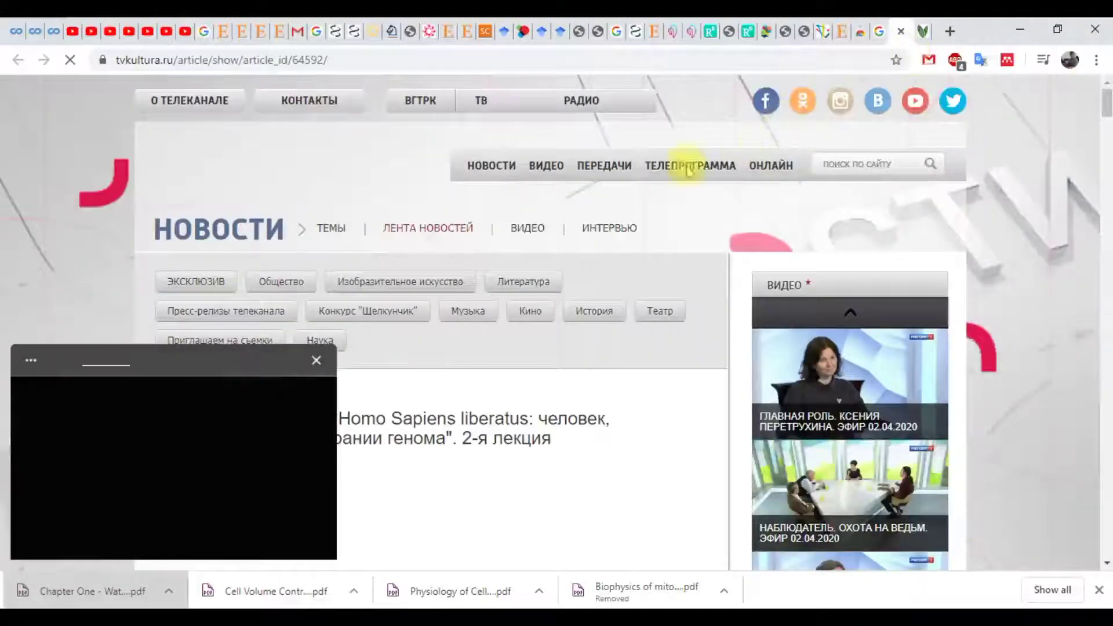
{"action": "mouse_move", "coordinate": [315, 367]}
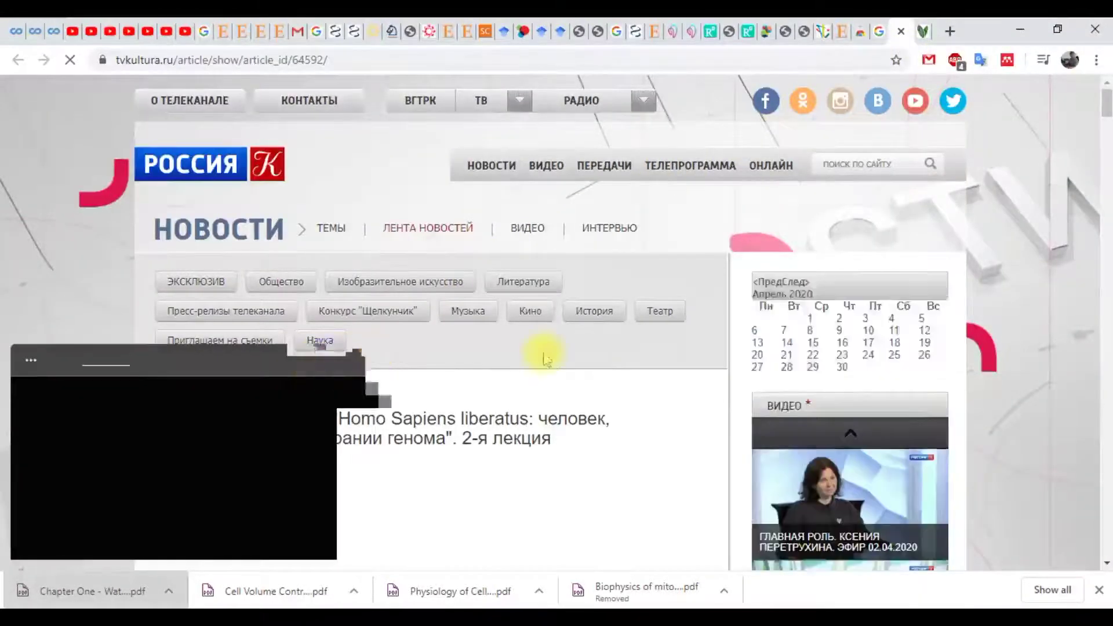
{"action": "scroll", "coordinate": [547, 351], "scroll_direction": "down", "scroll_amount": 4}
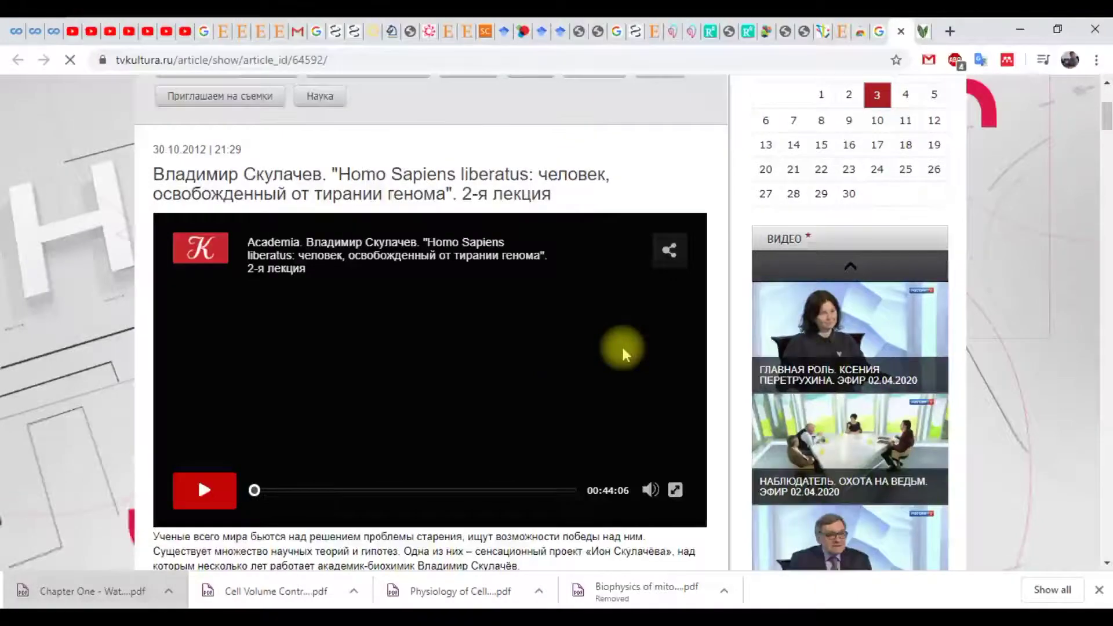
{"action": "scroll", "coordinate": [622, 344], "scroll_direction": "down", "scroll_amount": 7}
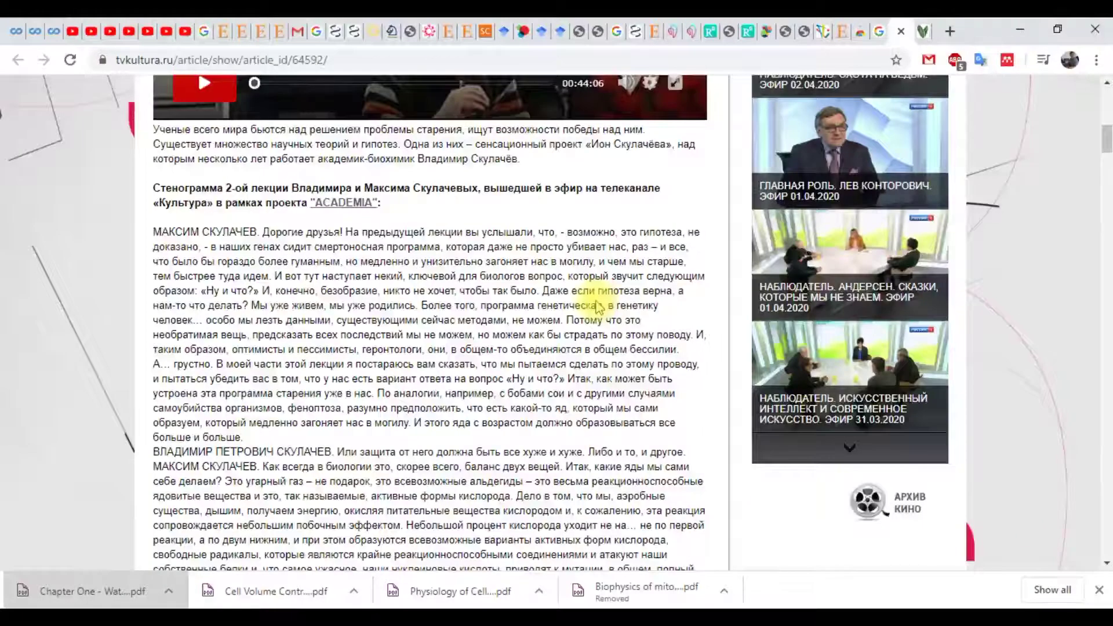